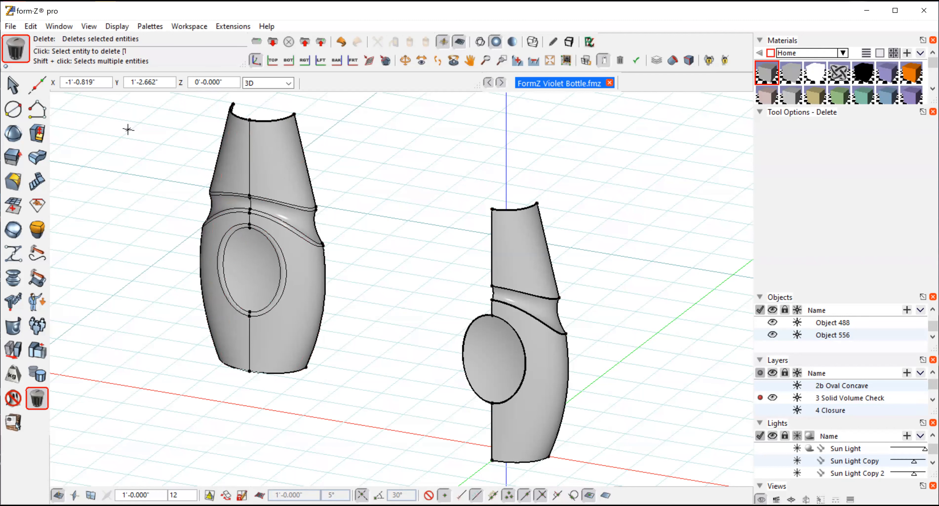
Step: Mirror a copy of the half neck and half body surfaces, without the oval, across the vertical centre axis in the front view
{"action": "left_click", "coordinate": [11, 87]}
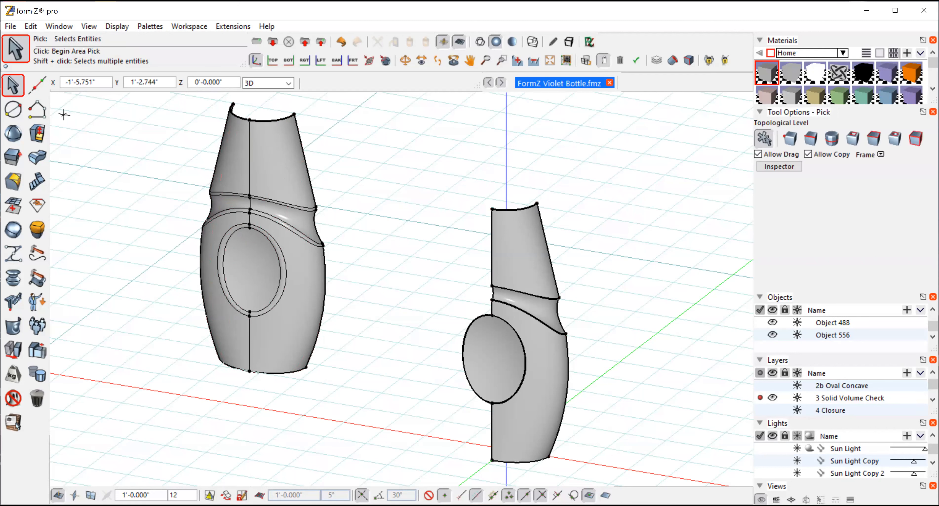
{"action": "left_click", "coordinate": [508, 251]}
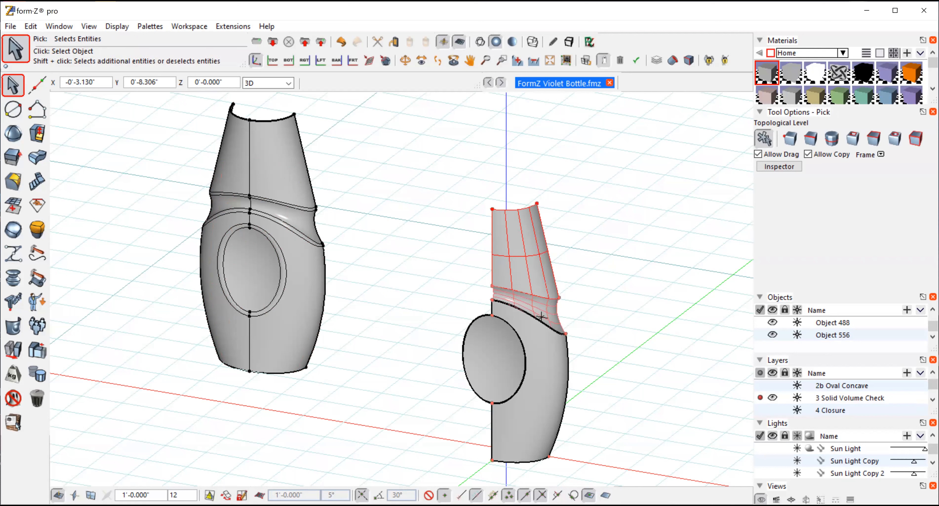
{"action": "left_click", "coordinate": [543, 330]}
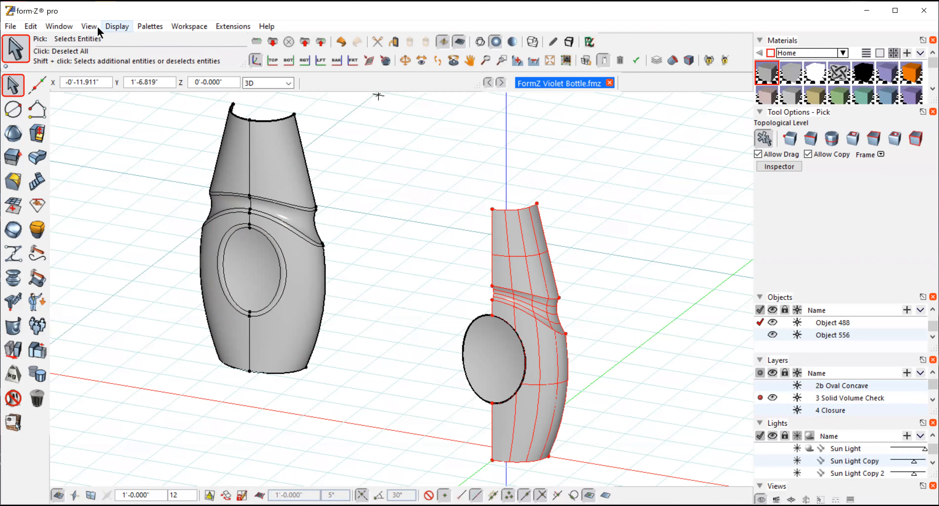
{"action": "left_click", "coordinate": [89, 26]}
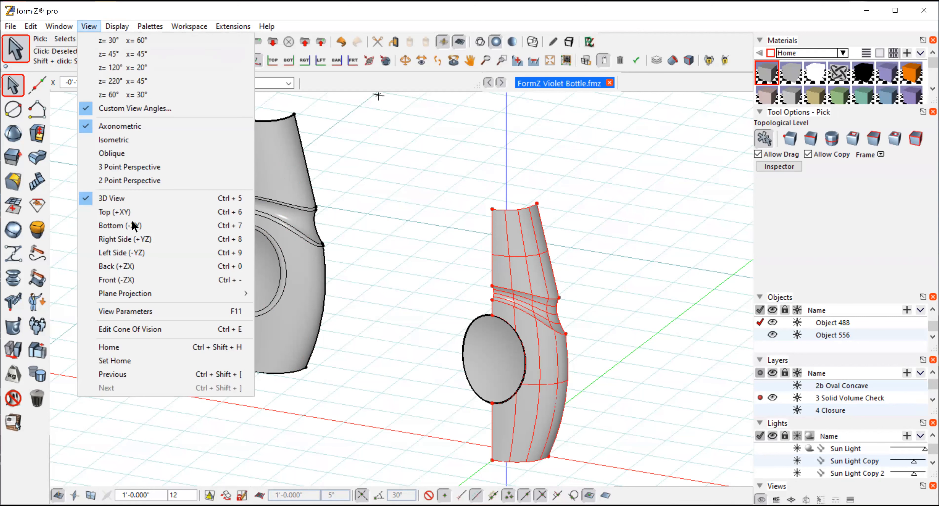
{"action": "left_click", "coordinate": [111, 281]}
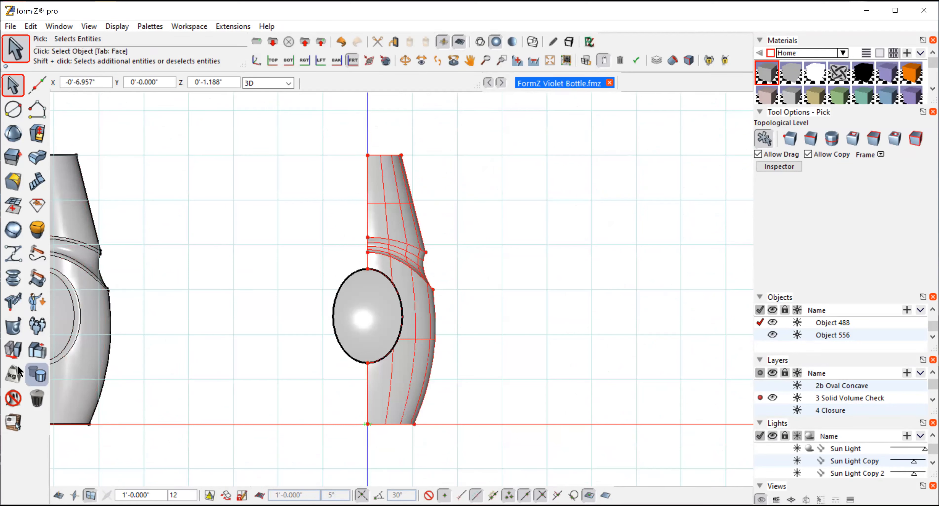
{"action": "left_click", "coordinate": [14, 351]}
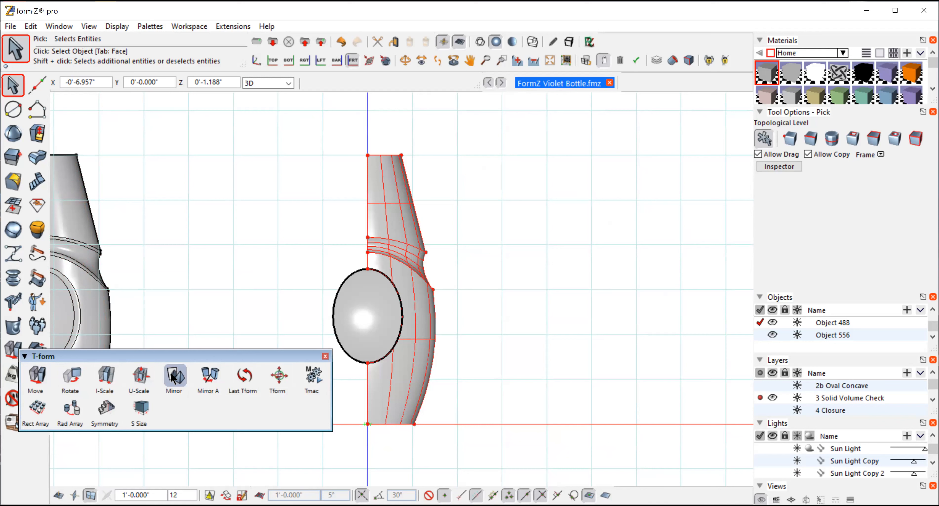
{"action": "left_click", "coordinate": [796, 135]}
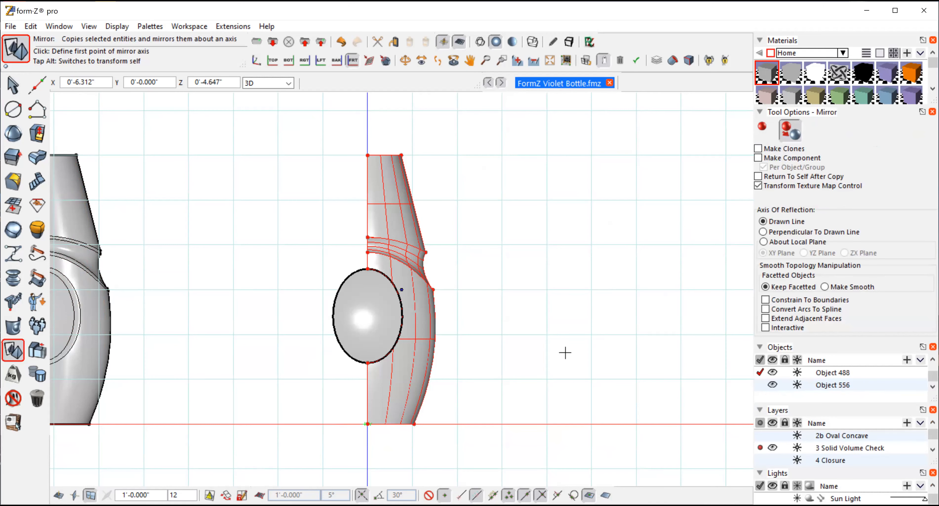
{"action": "left_click", "coordinate": [367, 425]}
{"action": "left_click", "coordinate": [368, 379]}
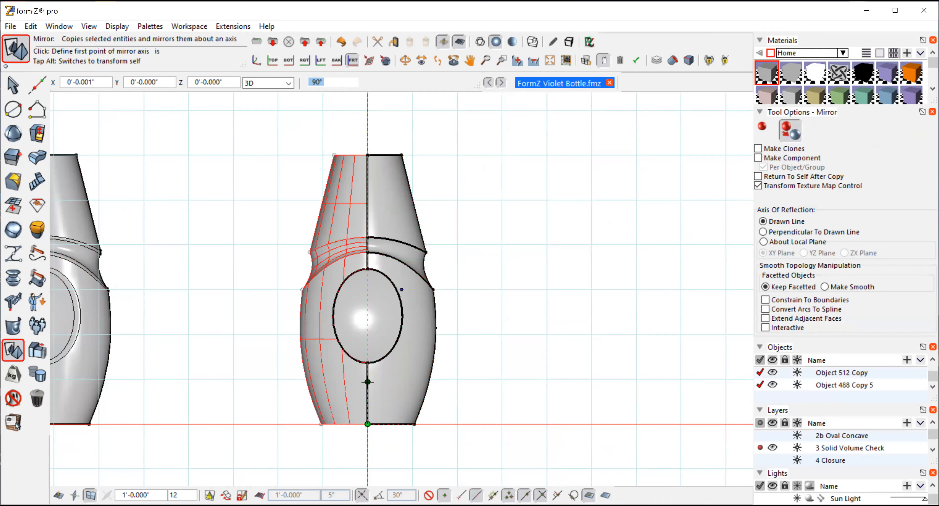
Step: Mirror a copy of the complete front half, including the oval, about the vertical axis in the right side view
{"action": "left_click", "coordinate": [11, 86]}
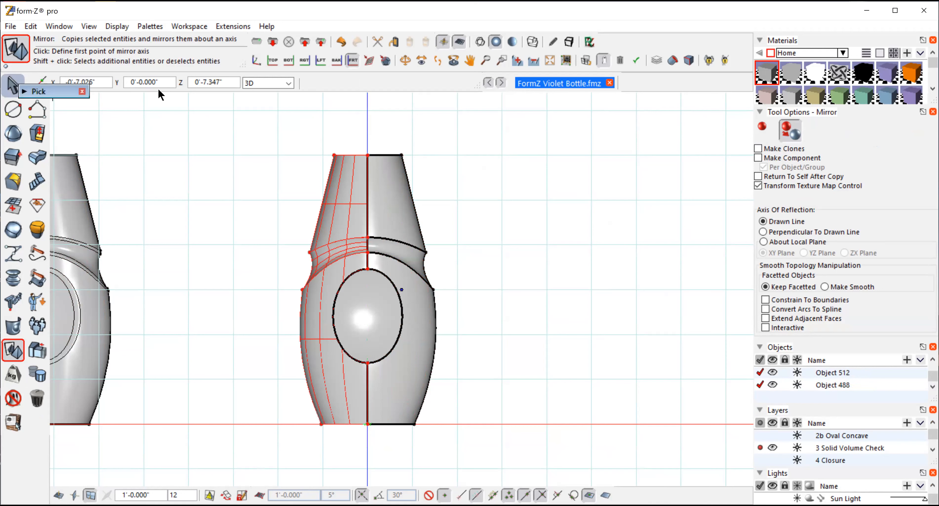
{"action": "left_click", "coordinate": [469, 130]}
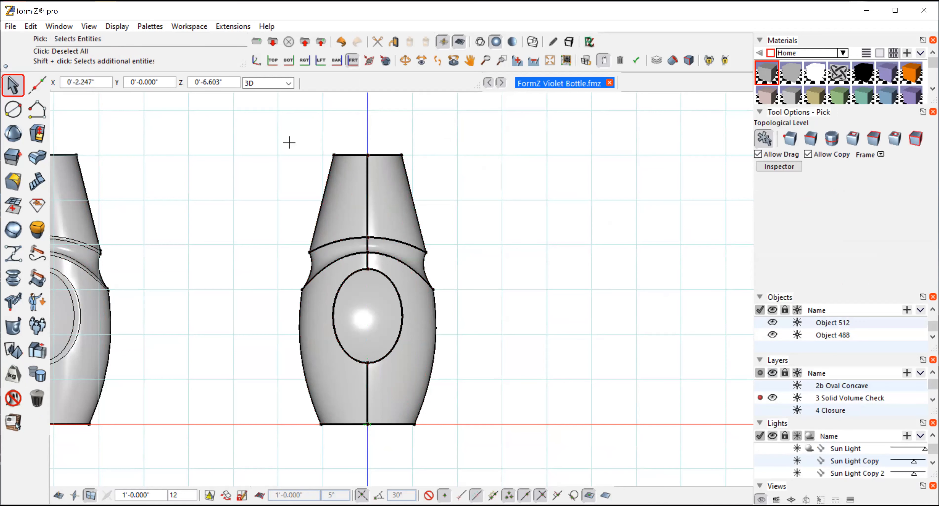
{"action": "left_click", "coordinate": [504, 464]}
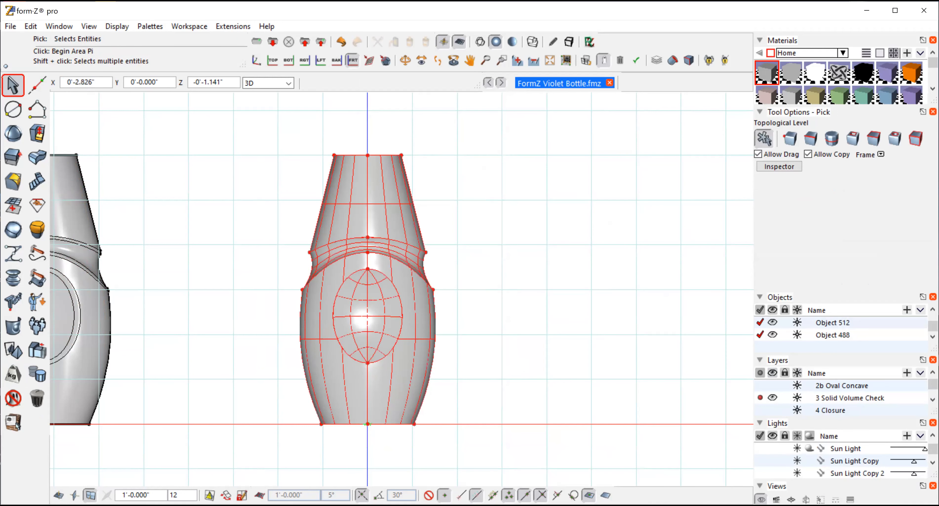
{"action": "left_click", "coordinate": [88, 27]}
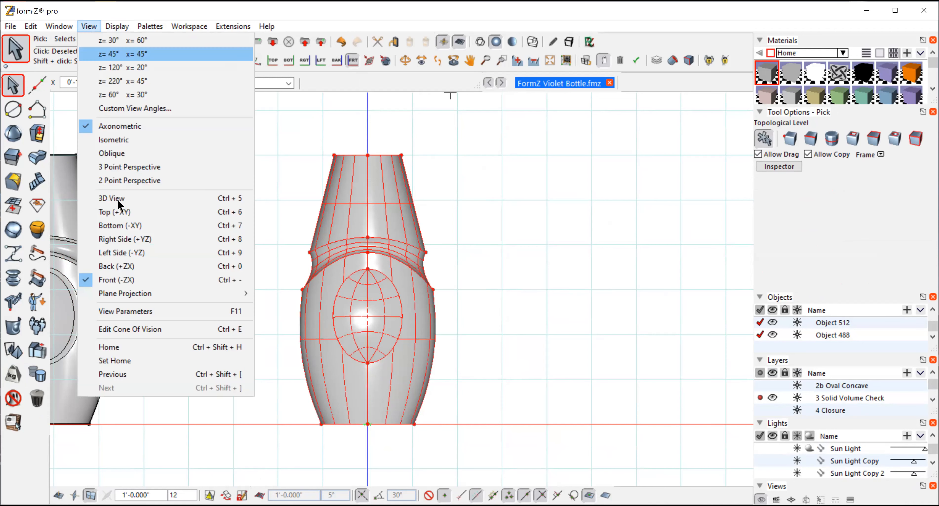
{"action": "left_click", "coordinate": [117, 238]}
{"action": "left_click", "coordinate": [10, 353]}
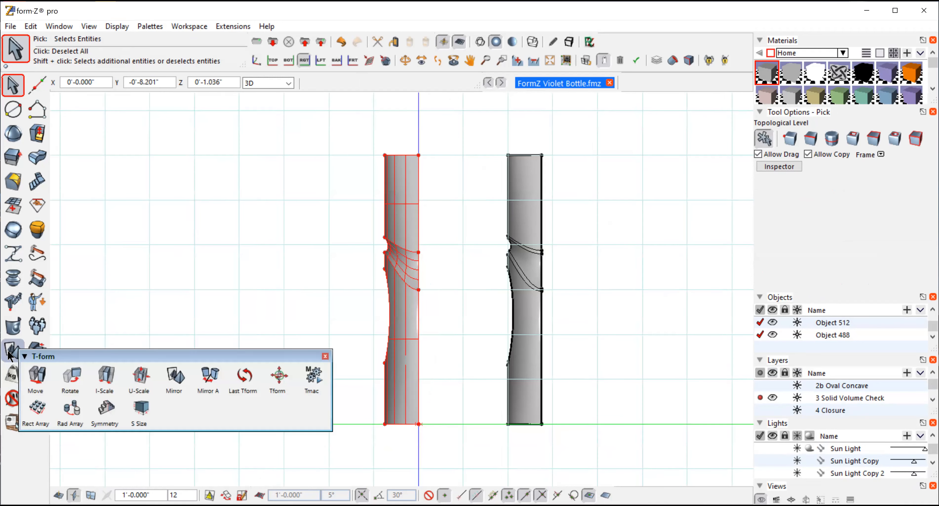
{"action": "left_click", "coordinate": [175, 375]}
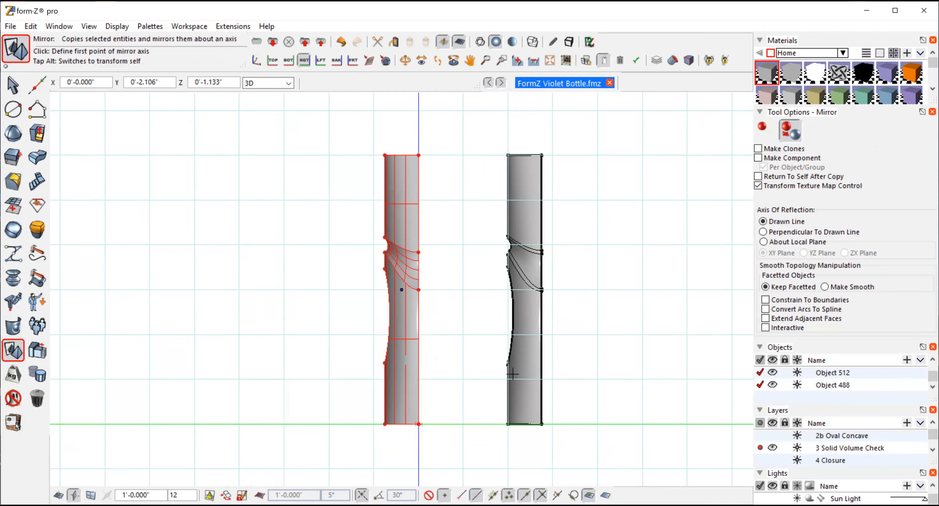
{"action": "left_click", "coordinate": [418, 425]}
{"action": "left_click", "coordinate": [419, 340]}
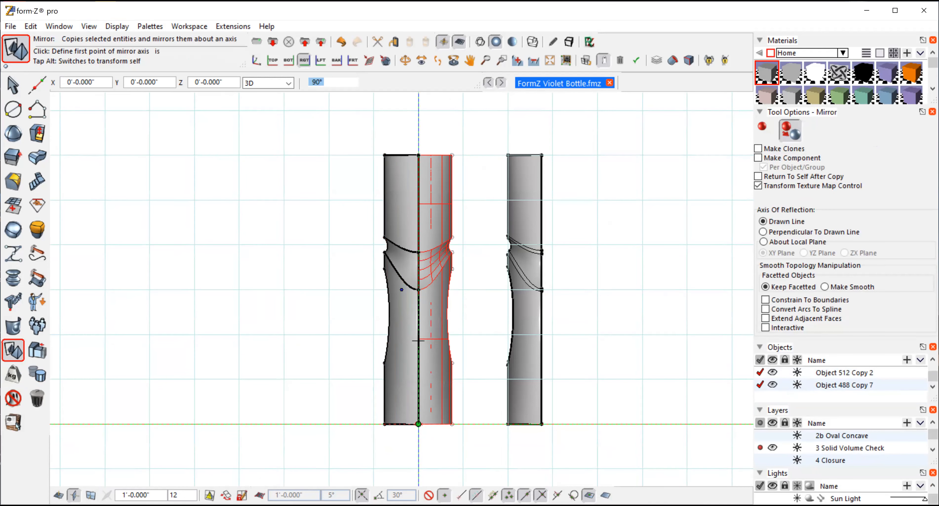
{"action": "key", "text": "ctrl+z"}
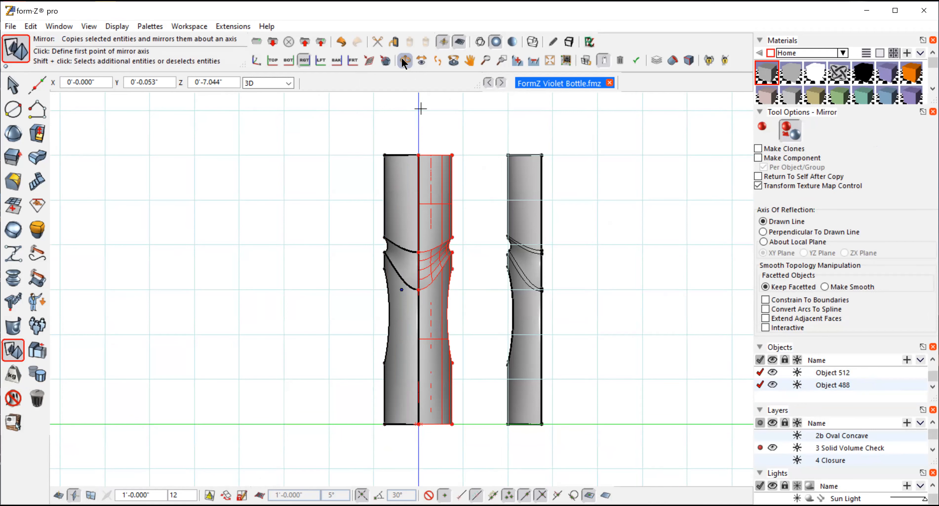
Step: Stitch all surfaces of the bottle on the vertical axis into a single object
{"action": "left_click", "coordinate": [404, 60]}
{"action": "left_click_drag", "start_coordinate": [317, 182], "coordinate": [575, 271]}
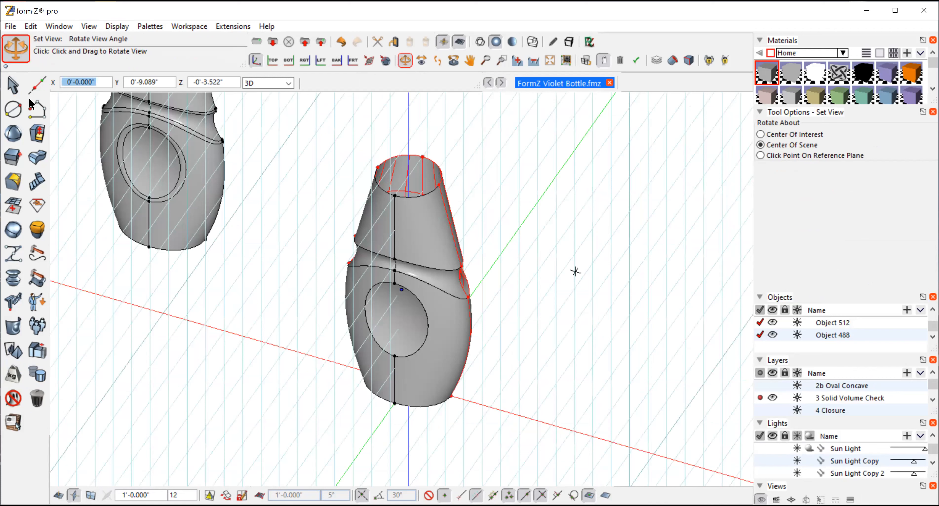
{"action": "left_click_drag", "start_coordinate": [575, 271], "coordinate": [540, 191]}
{"action": "left_click", "coordinate": [14, 86]}
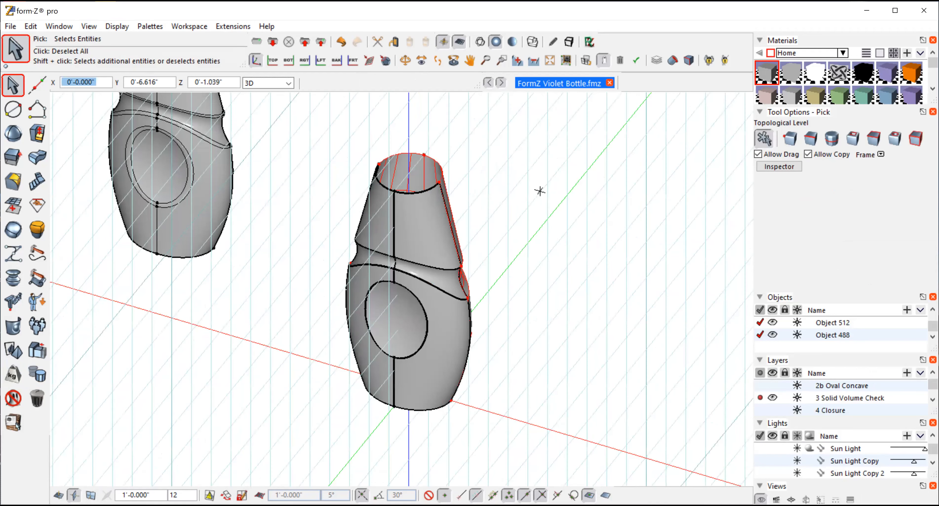
{"action": "left_click", "coordinate": [540, 191]}
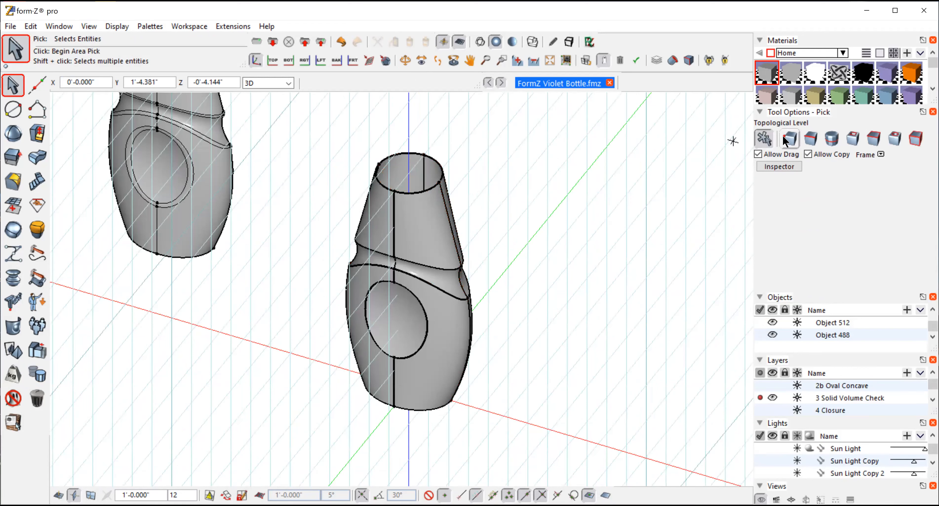
{"action": "left_click_drag", "start_coordinate": [306, 121], "coordinate": [516, 443]}
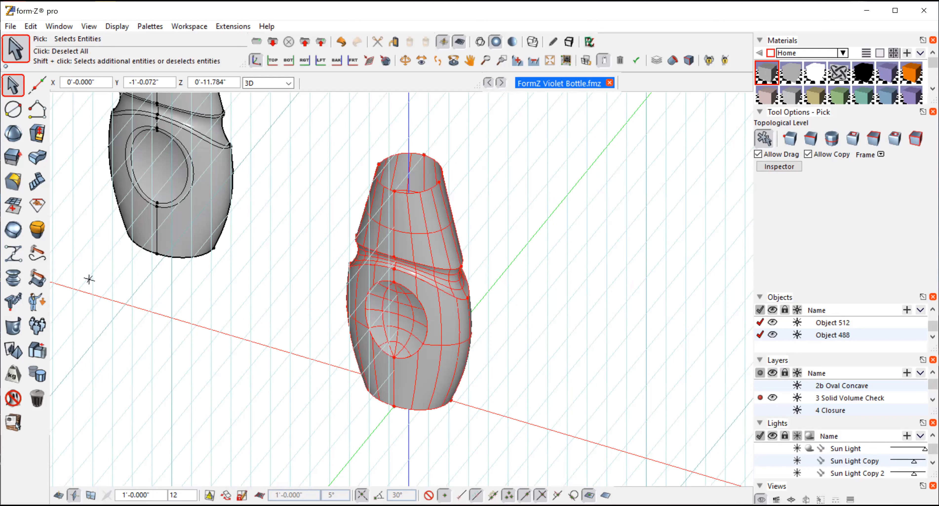
{"action": "left_click", "coordinate": [14, 327]}
{"action": "left_click", "coordinate": [14, 327]}
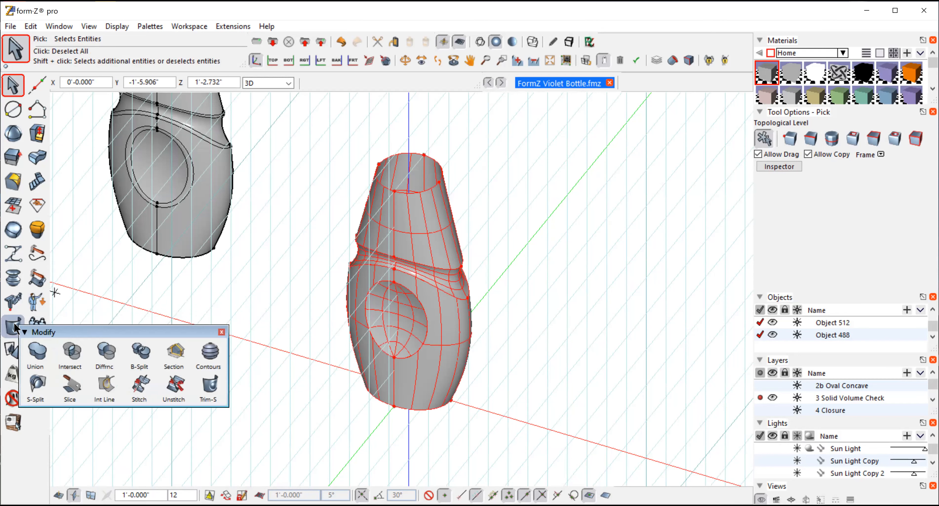
{"action": "left_click", "coordinate": [139, 386]}
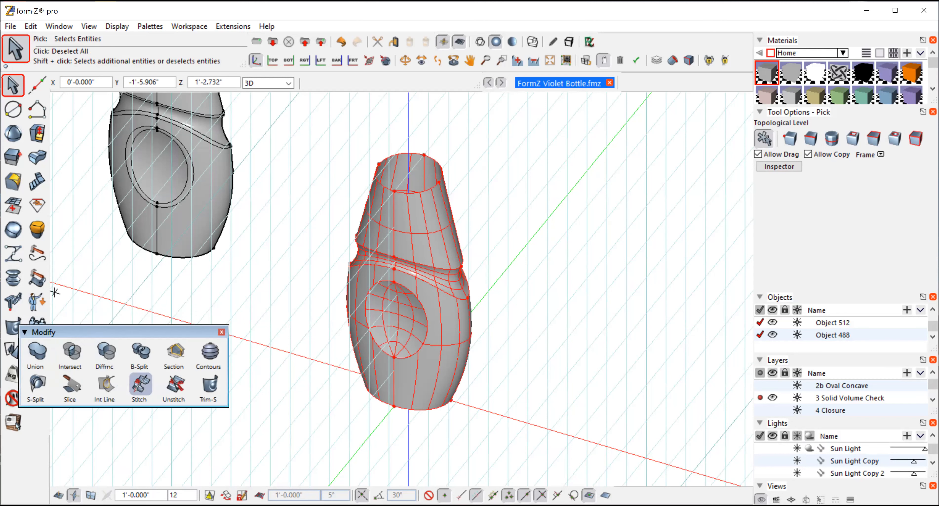
{"action": "left_click", "coordinate": [632, 204]}
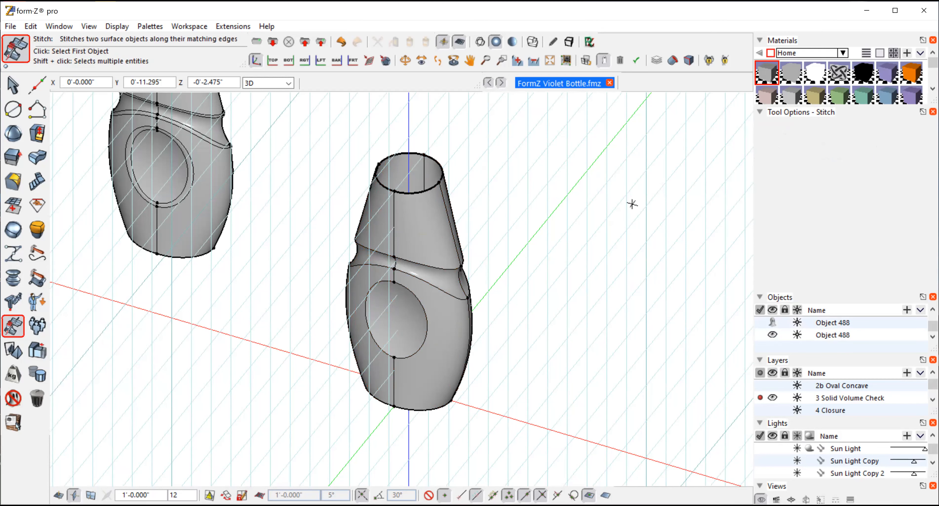
Step: Select the stitched bottle and examine its topology information in the Inspector
{"action": "left_click", "coordinate": [12, 88]}
{"action": "left_click", "coordinate": [385, 225]}
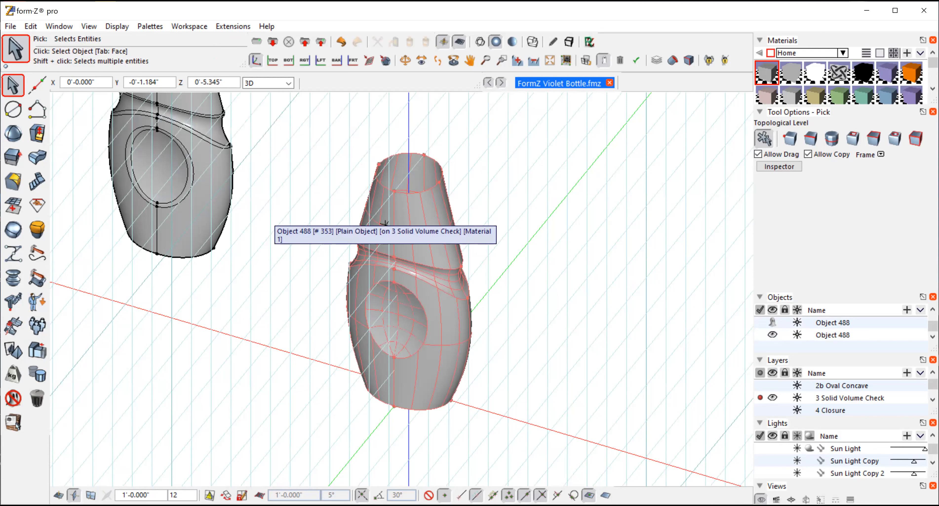
{"action": "left_click", "coordinate": [385, 224]}
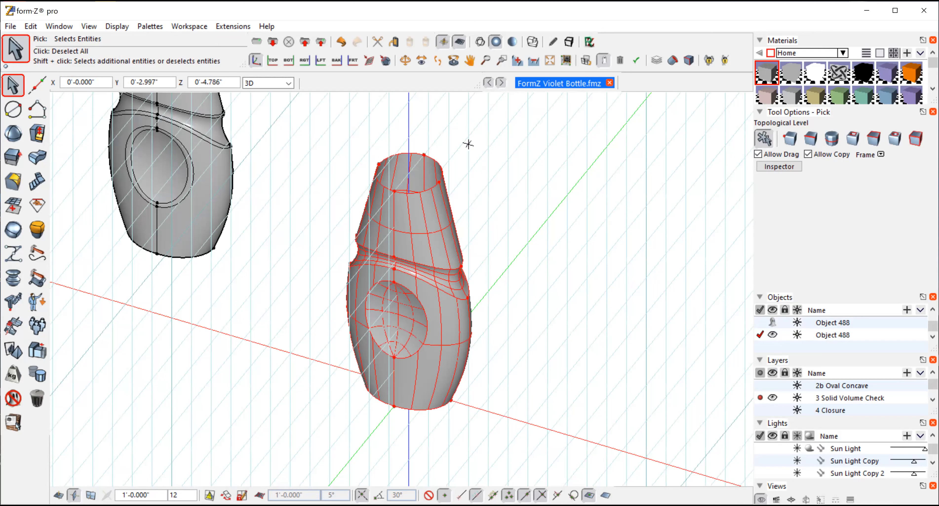
{"action": "left_click", "coordinate": [775, 167]}
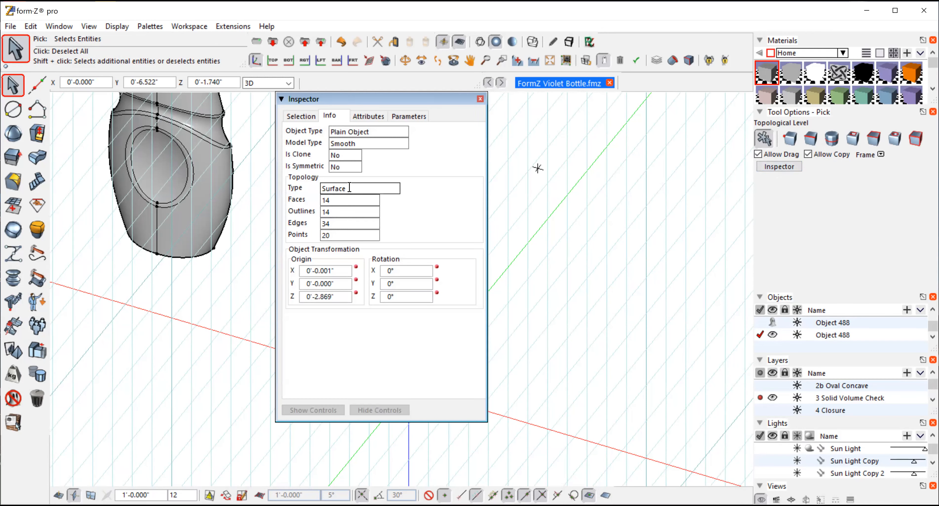
{"action": "left_click", "coordinate": [480, 98]}
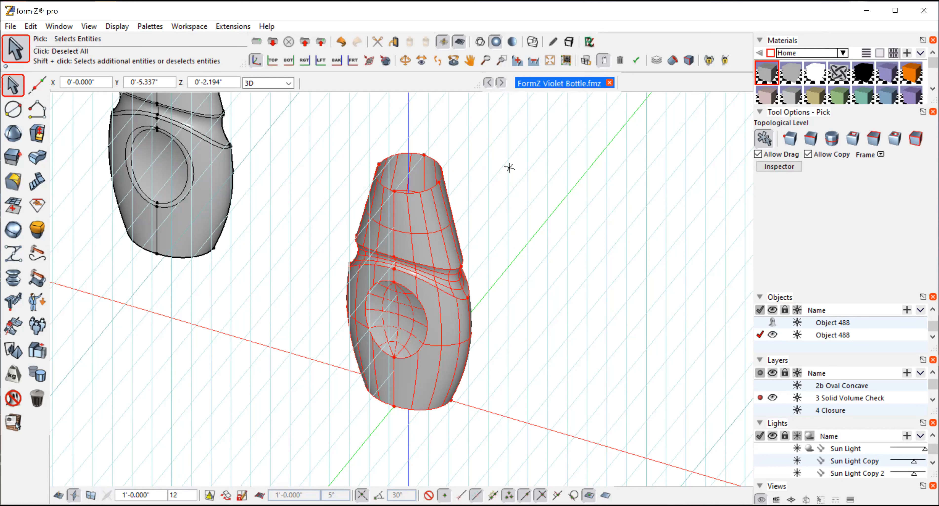
Step: Offset the stitched bottle surface inward with an Offset Surface value of -0'-0.040"
{"action": "left_click", "coordinate": [405, 61]}
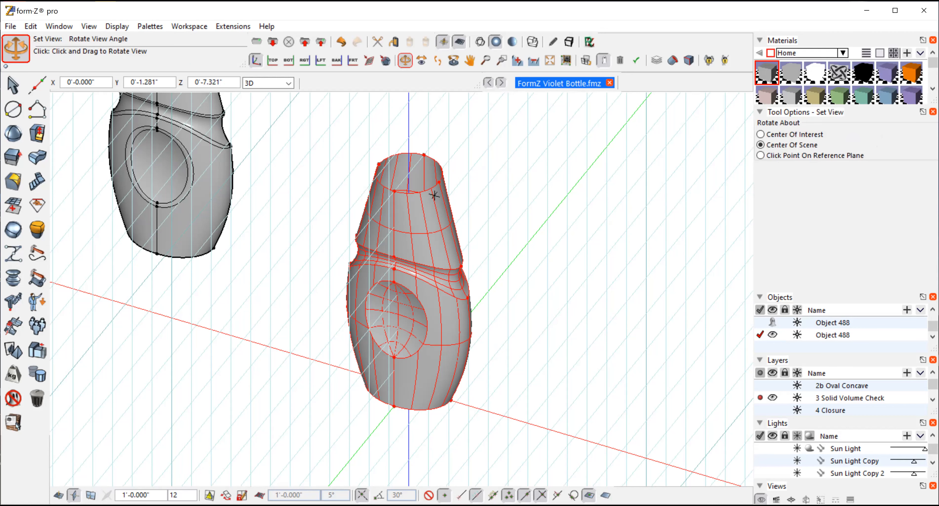
{"action": "left_click", "coordinate": [487, 298]}
{"action": "left_click_drag", "start_coordinate": [486, 299], "coordinate": [477, 258]}
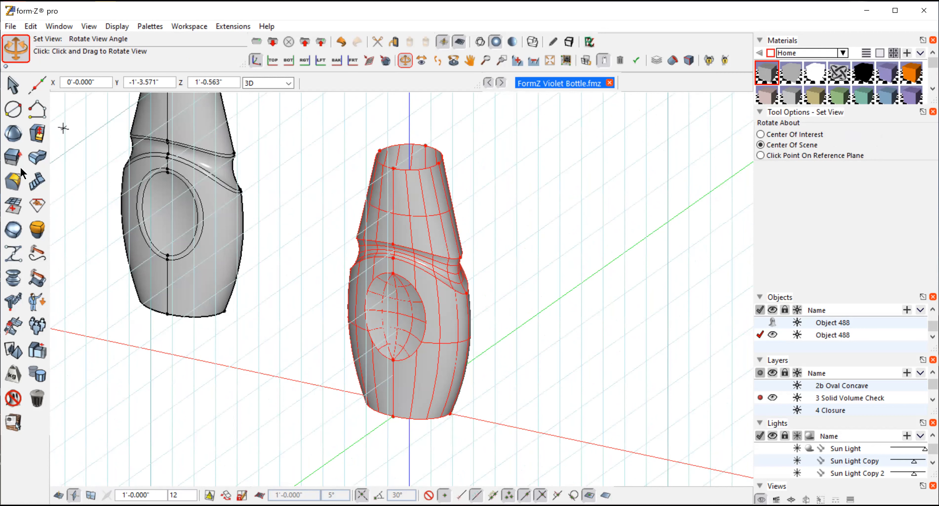
{"action": "left_click", "coordinate": [14, 207]}
{"action": "left_click", "coordinate": [36, 163]}
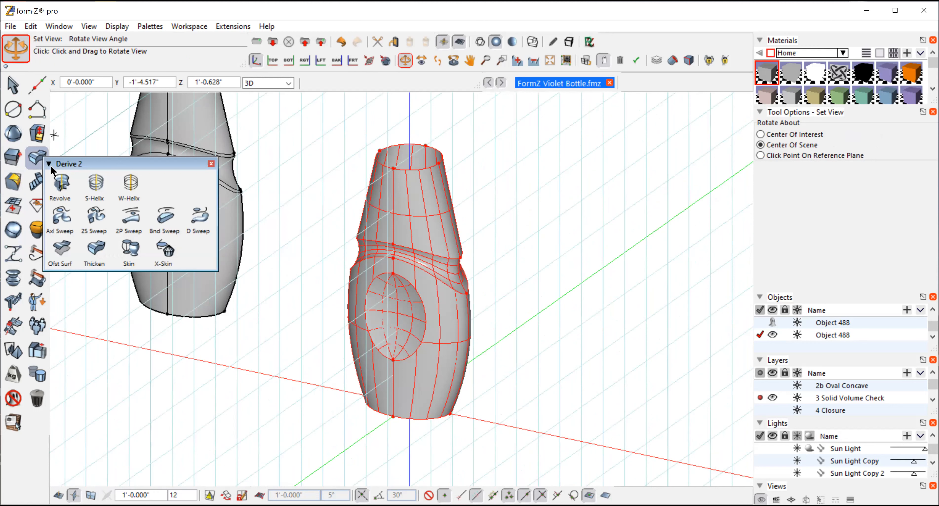
{"action": "left_click", "coordinate": [64, 246]}
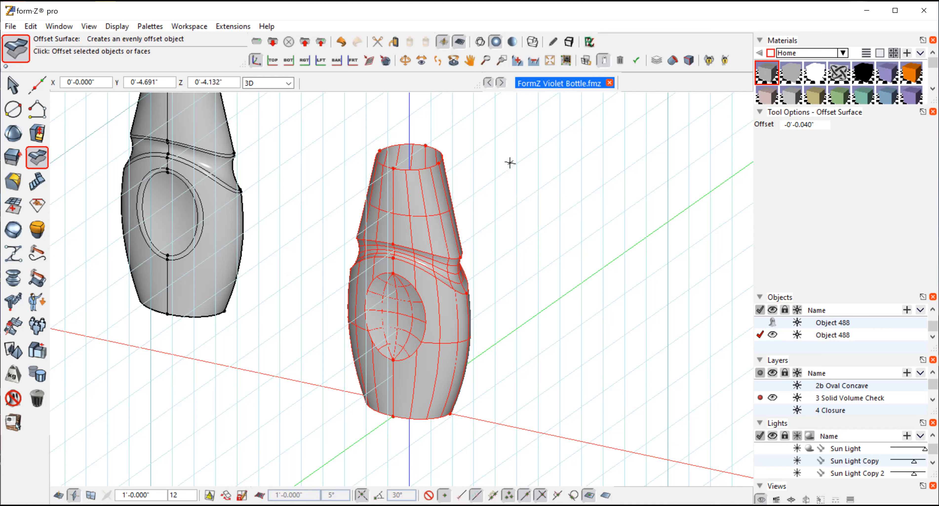
{"action": "key", "text": "Tab"}
{"action": "left_click", "coordinate": [510, 164]}
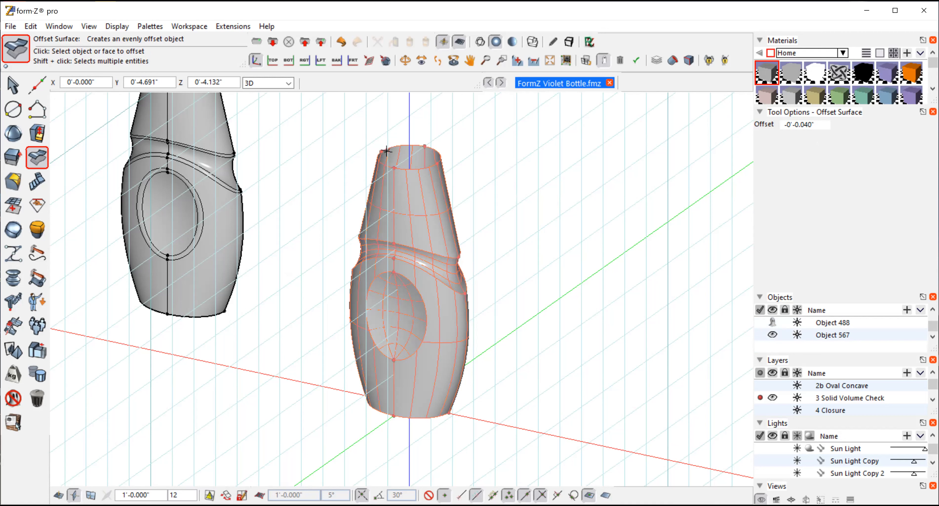
Step: In the front view, draw two horizontal vector lines across the bottle, one just below the neck opening and one just above the base
{"action": "left_click", "coordinate": [89, 27]}
{"action": "left_click", "coordinate": [106, 281]}
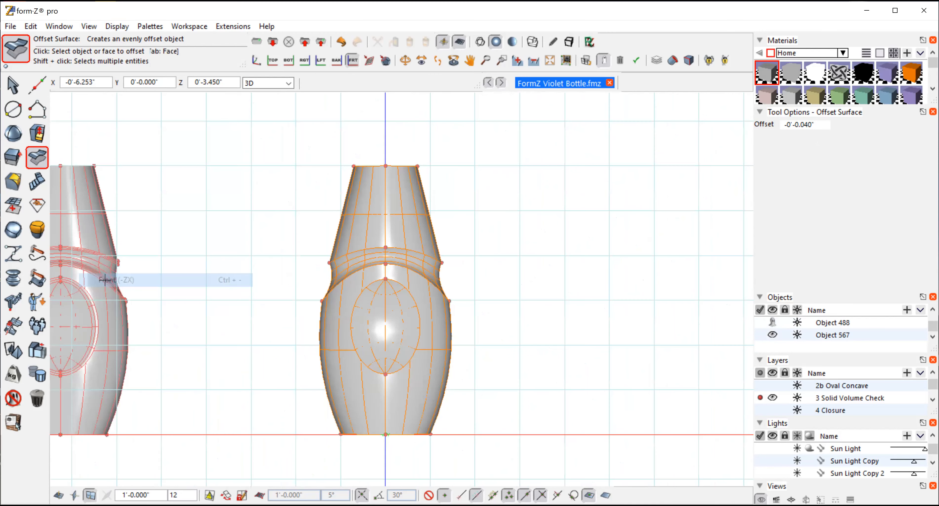
{"action": "left_click", "coordinate": [13, 84]}
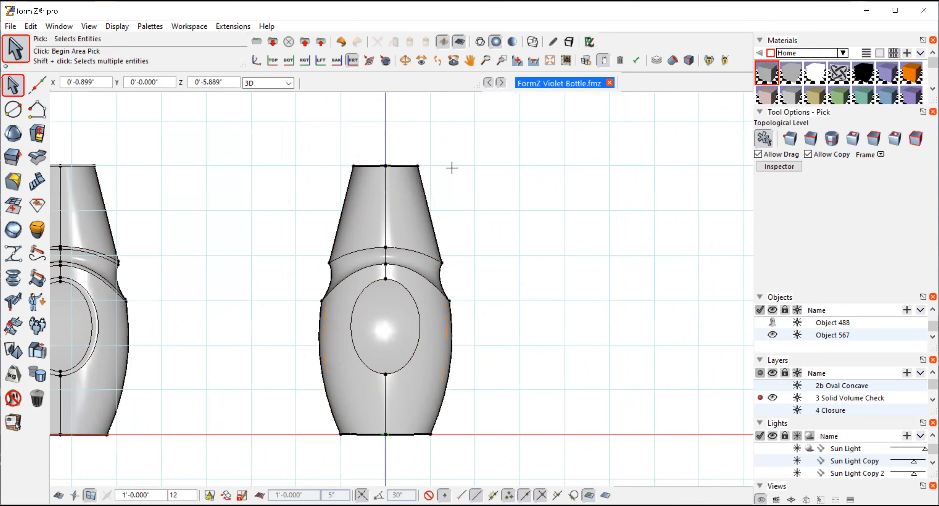
{"action": "left_click", "coordinate": [32, 105]}
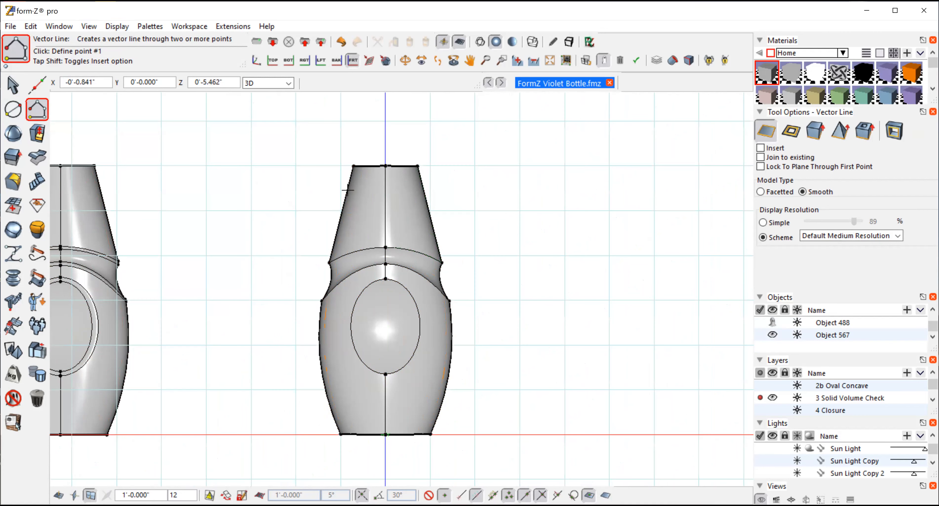
{"action": "left_click", "coordinate": [328, 180]}
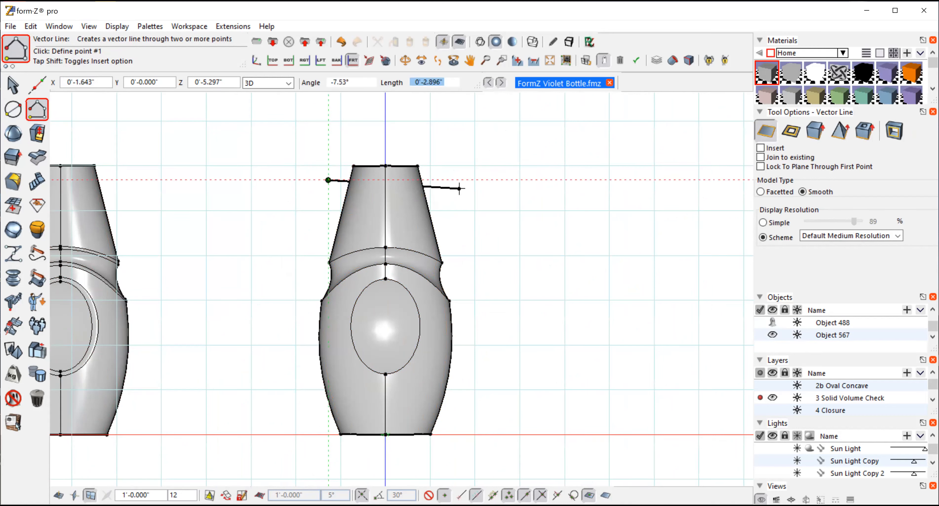
{"action": "double_click", "coordinate": [455, 180]}
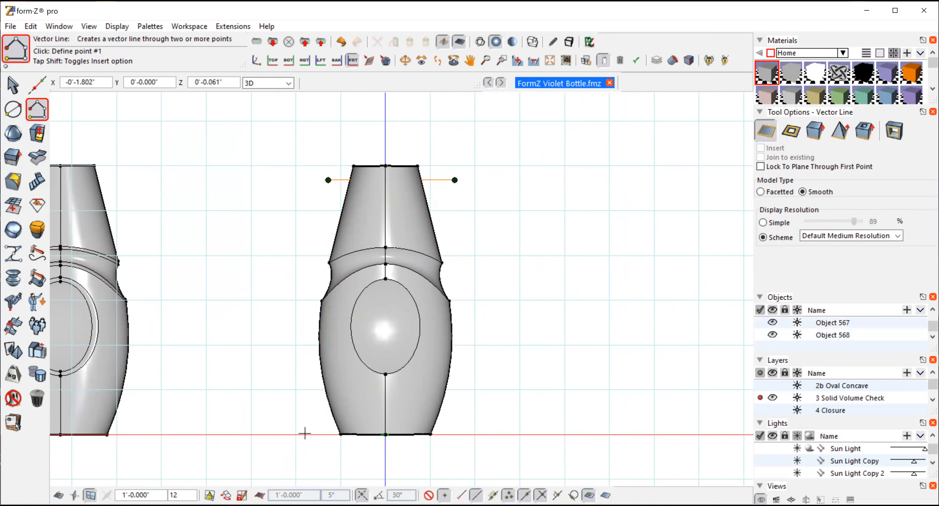
{"action": "left_click", "coordinate": [321, 431]}
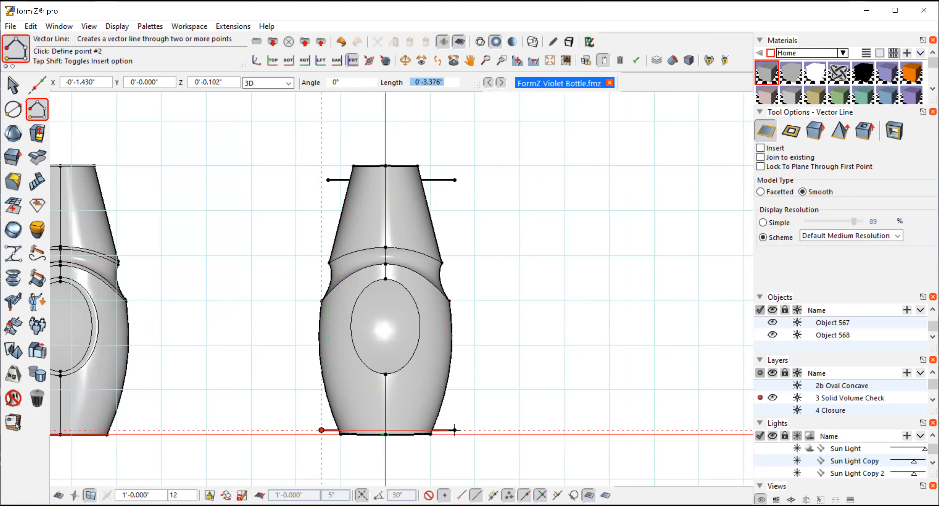
{"action": "double_click", "coordinate": [475, 430]}
{"action": "left_click", "coordinate": [14, 88]}
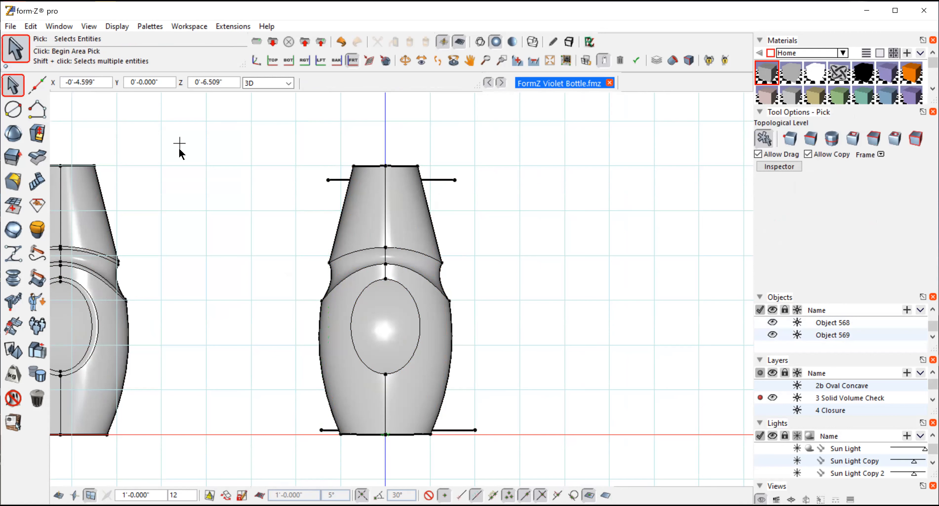
Step: Trim the offset bottle with the upper line and the lower line, using Trim With Line with Stitch enabled
{"action": "mouse_move", "coordinate": [13, 281]}
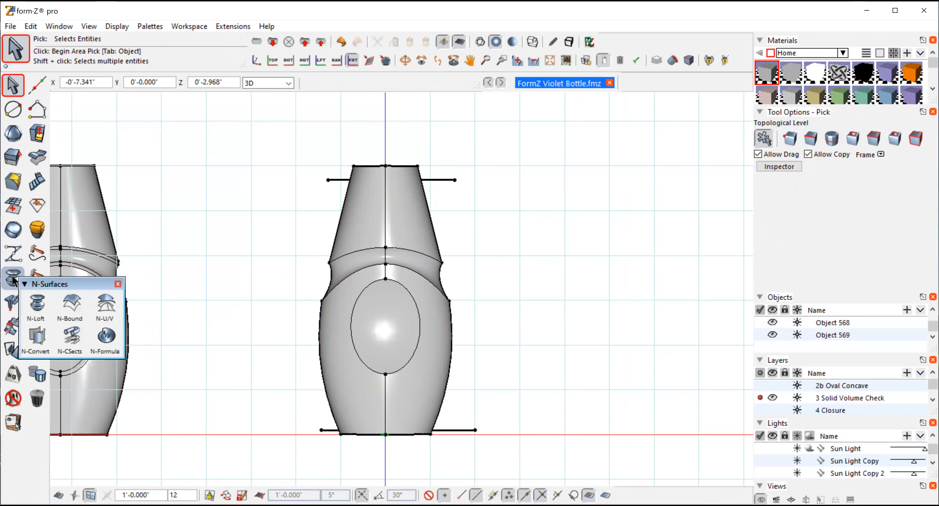
{"action": "mouse_move", "coordinate": [16, 351]}
{"action": "mouse_move", "coordinate": [13, 327]}
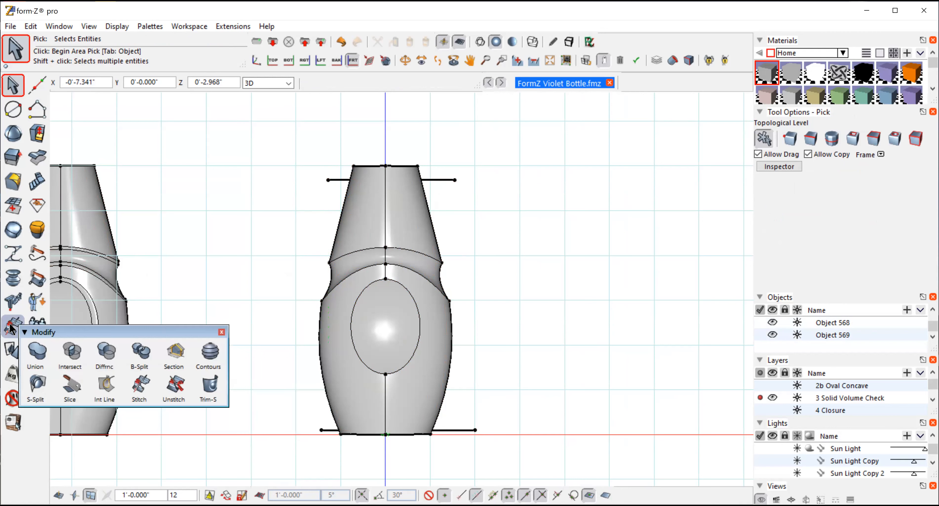
{"action": "left_click", "coordinate": [210, 387]}
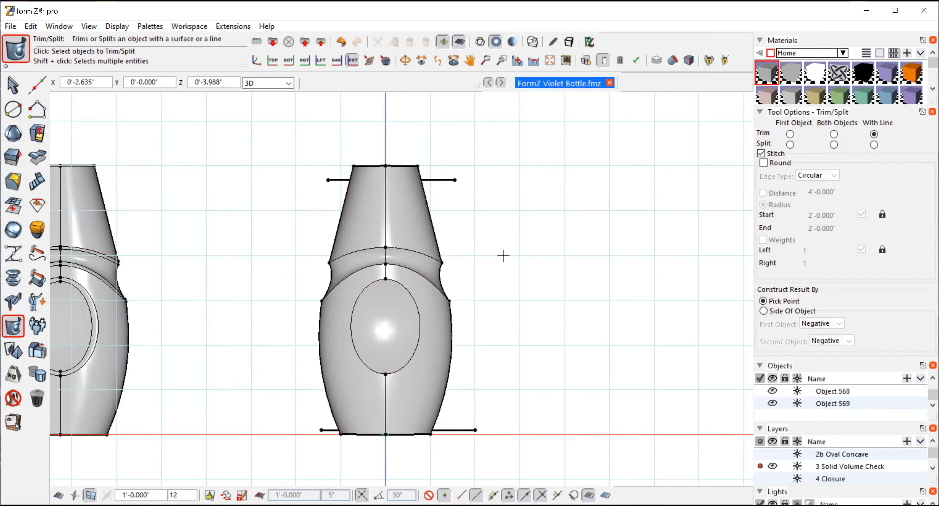
{"action": "mouse_move", "coordinate": [7, 330]}
{"action": "left_click", "coordinate": [404, 200]}
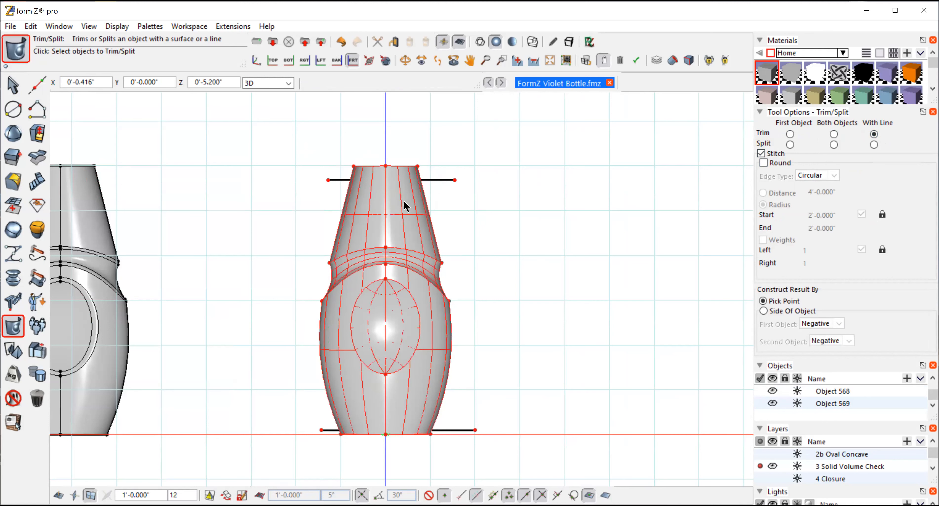
{"action": "left_click", "coordinate": [437, 180]}
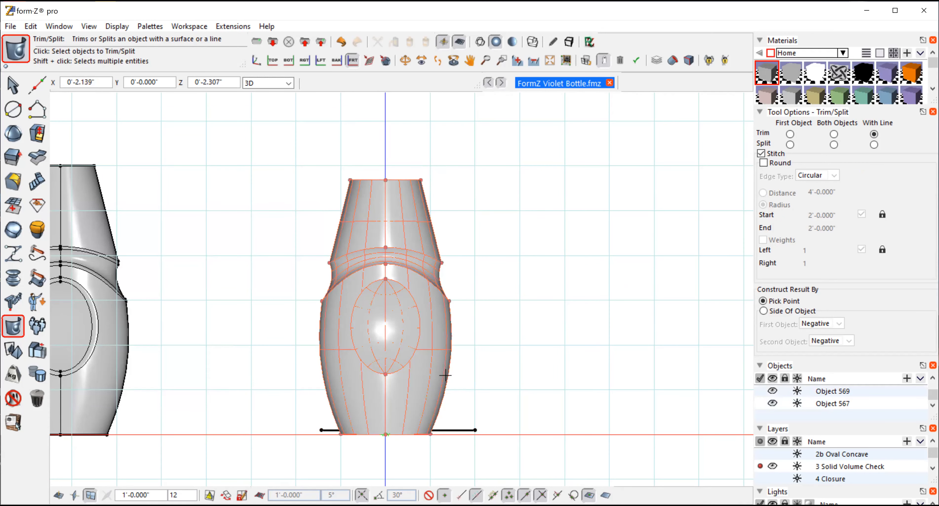
{"action": "left_click", "coordinate": [432, 390]}
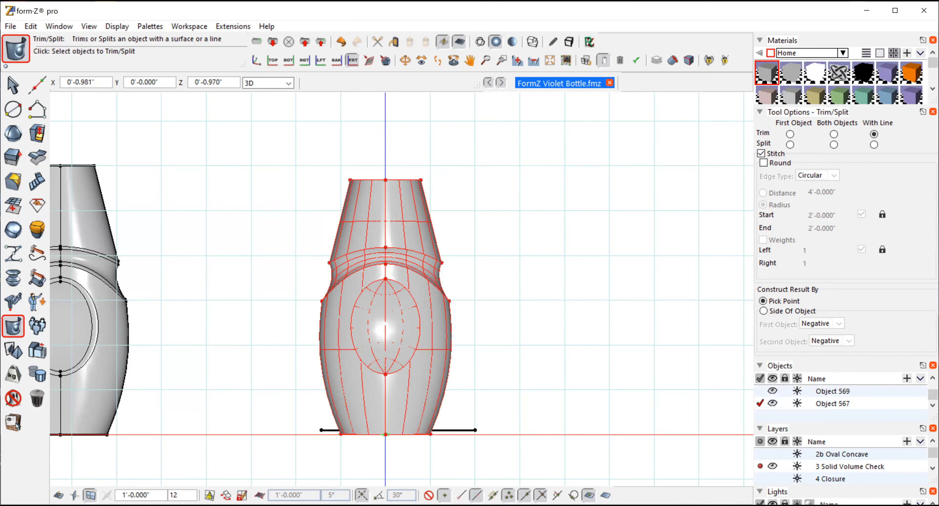
{"action": "left_click", "coordinate": [459, 431]}
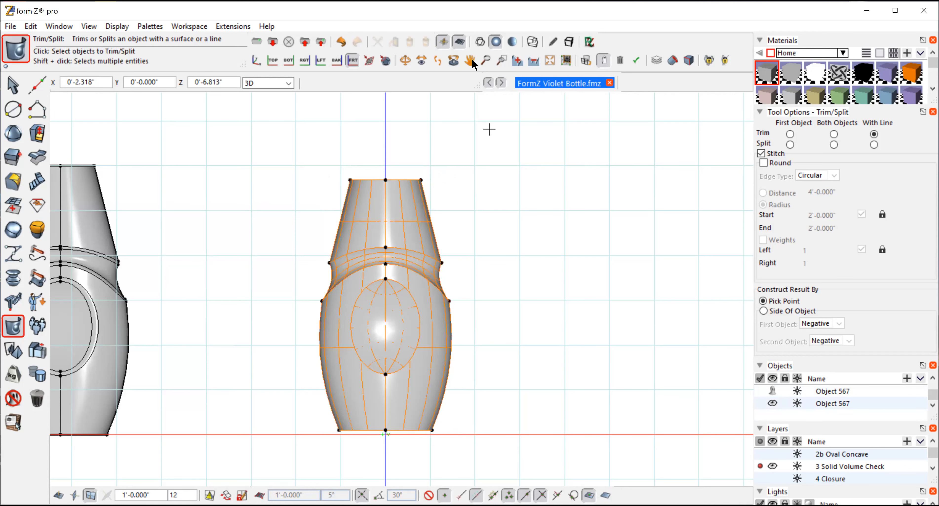
Step: Select the trimmed bottle and examine its topology type in the Inspector
{"action": "left_click", "coordinate": [405, 60]}
{"action": "left_click_drag", "start_coordinate": [501, 198], "coordinate": [463, 133]}
{"action": "left_click", "coordinate": [11, 88]}
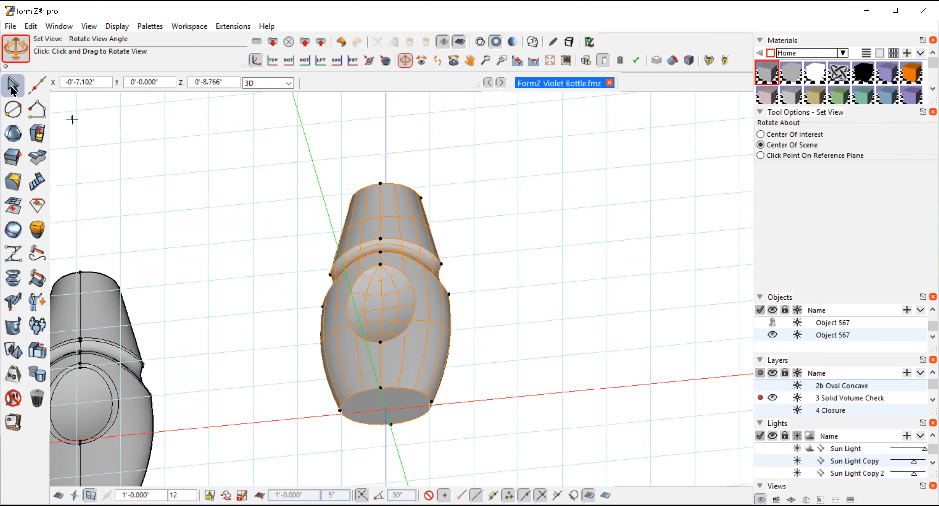
{"action": "left_click", "coordinate": [424, 299]}
{"action": "left_click", "coordinate": [781, 167]}
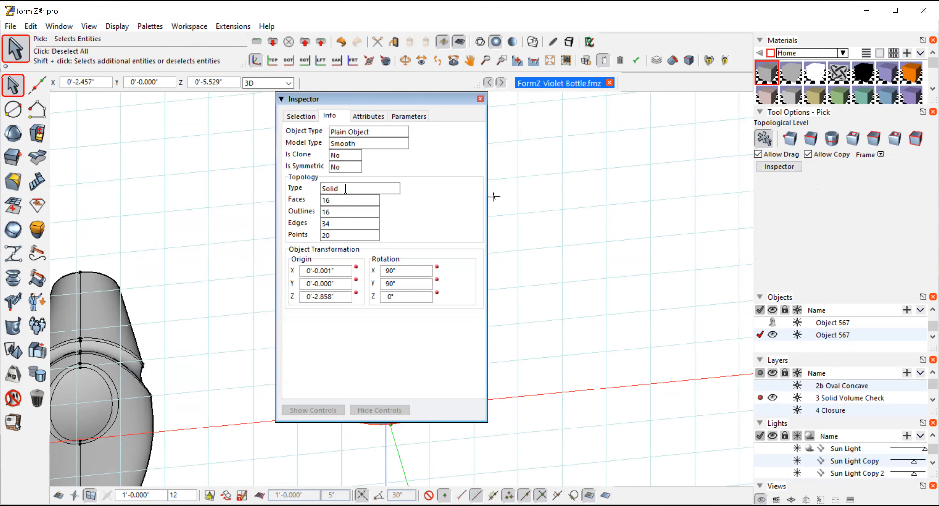
{"action": "left_click", "coordinate": [480, 99]}
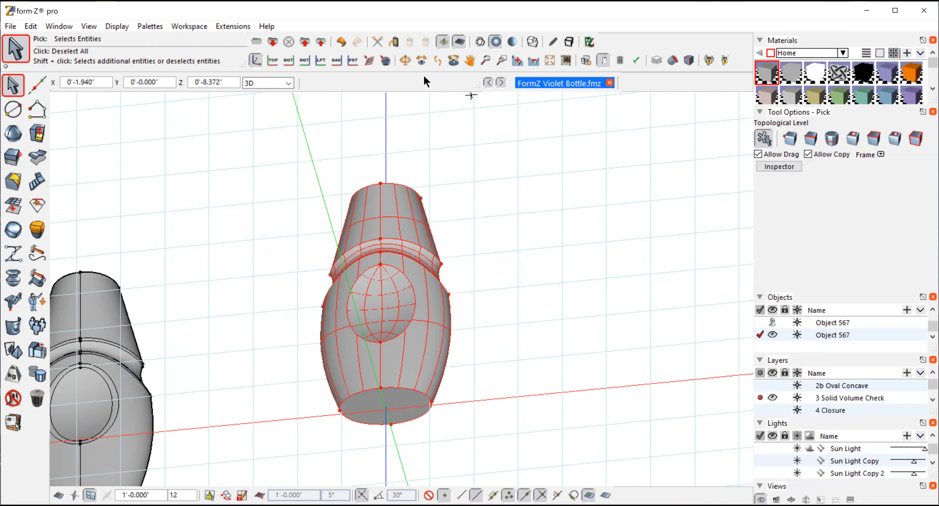
Step: Examine the trimmed bottle's volume in liters with Mass Properties
{"action": "left_click", "coordinate": [401, 59]}
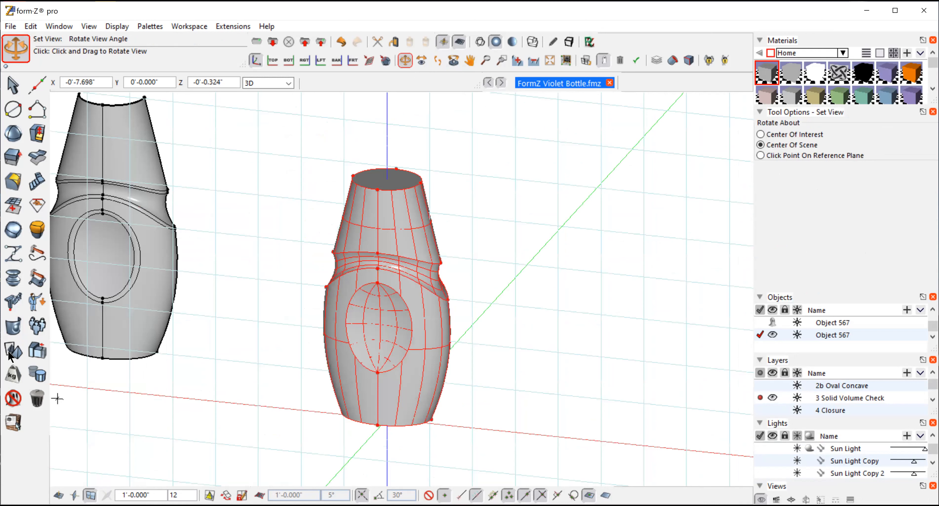
{"action": "left_click_drag", "start_coordinate": [8, 380], "coordinate": [36, 401]}
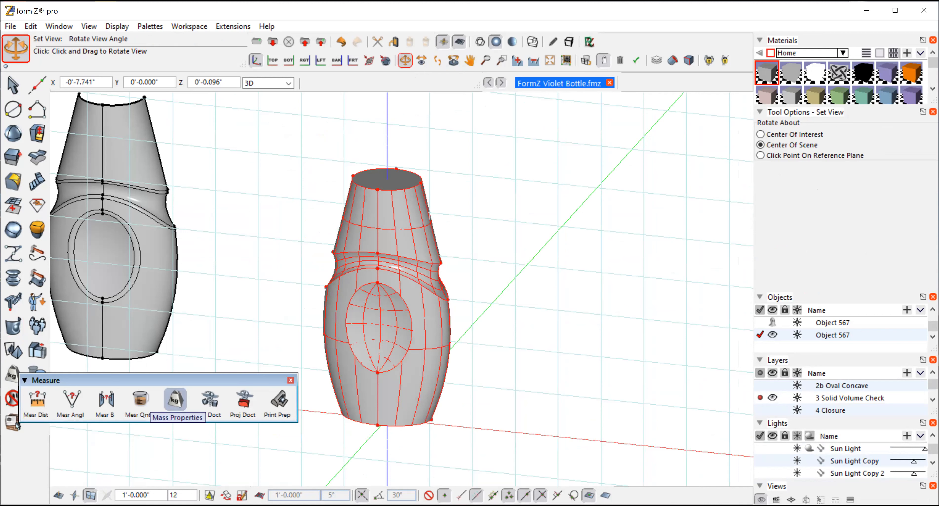
{"action": "left_click", "coordinate": [175, 400]}
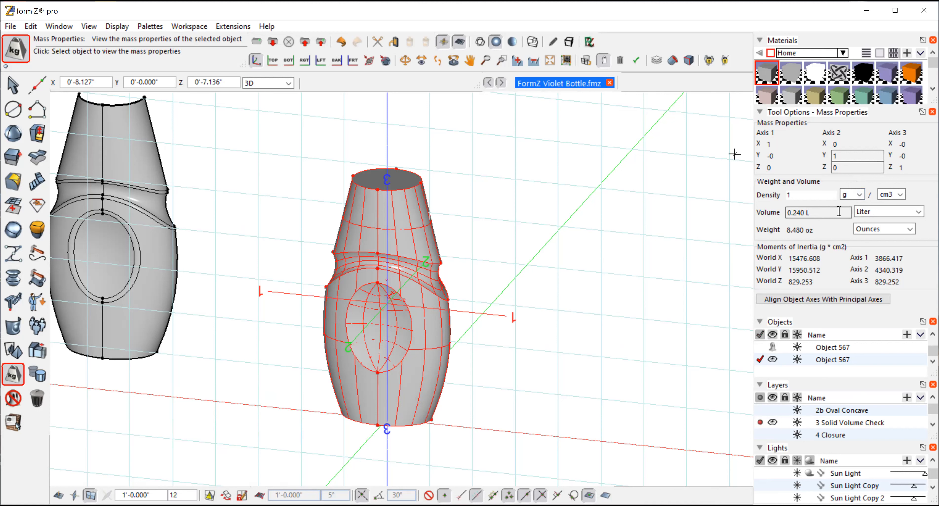
{"action": "left_click", "coordinate": [919, 213]}
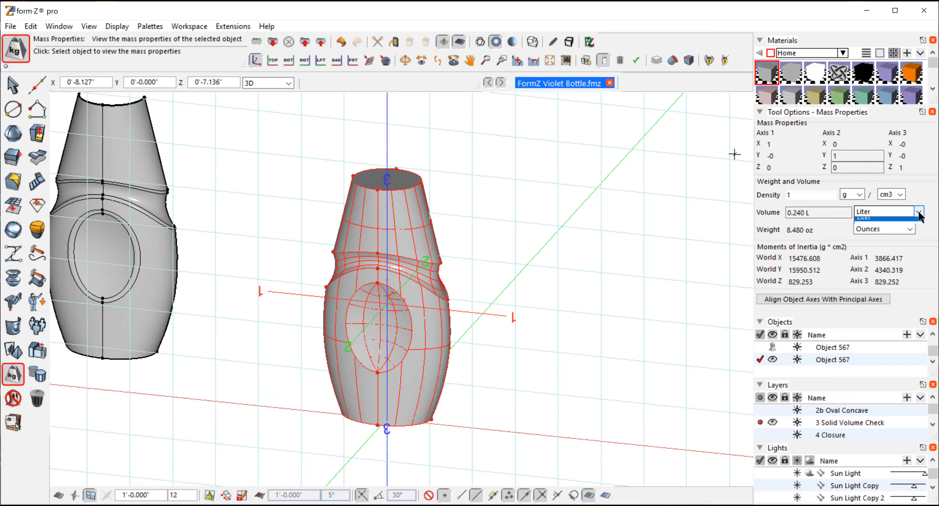
{"action": "left_click", "coordinate": [885, 211]}
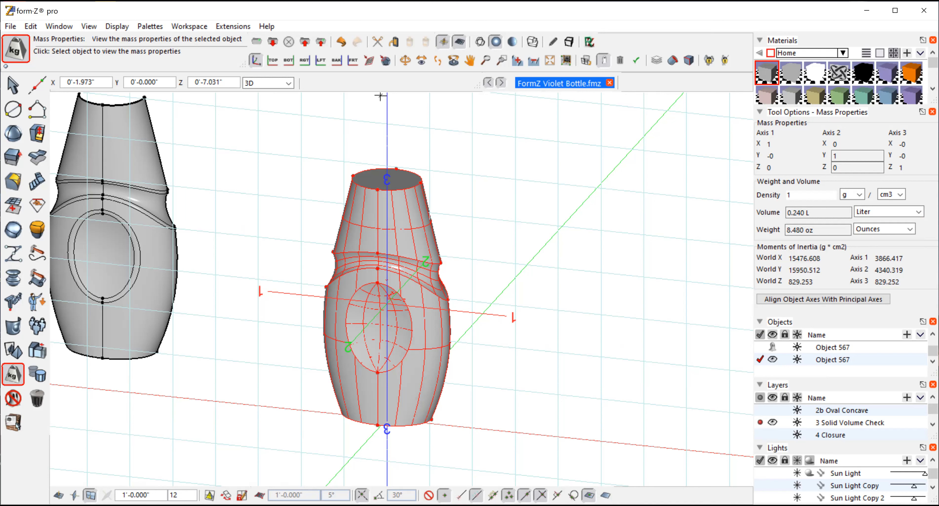
Step: Undo both trims, the two drawn lines and the inward surface offset of the bottle
{"action": "left_click", "coordinate": [17, 92]}
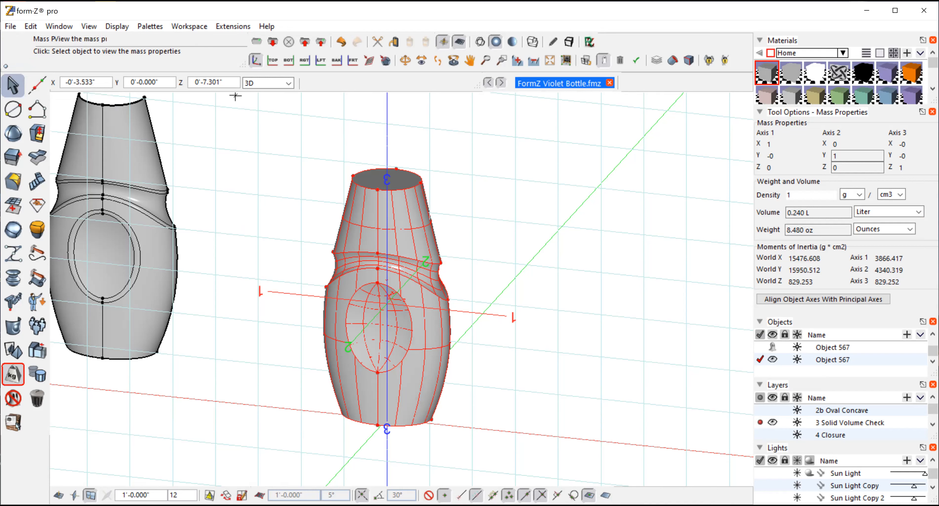
{"action": "left_click", "coordinate": [29, 26]}
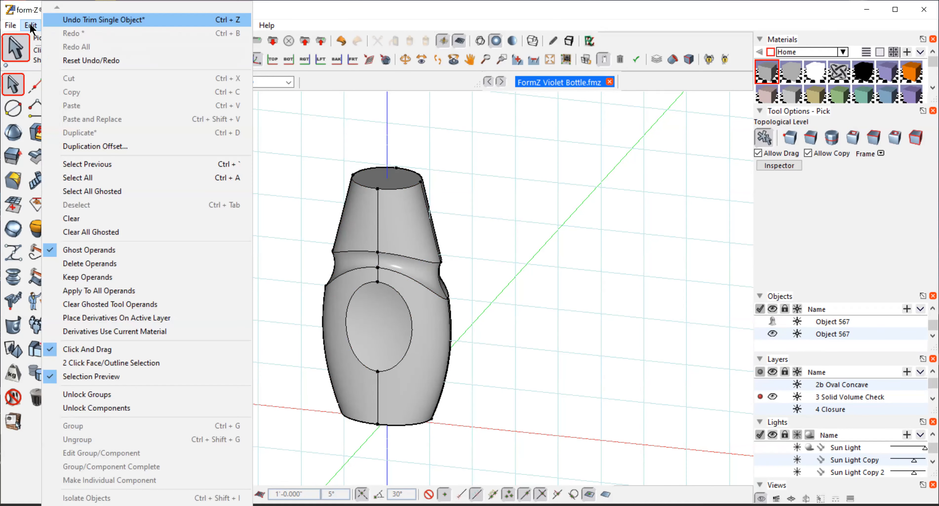
{"action": "left_click", "coordinate": [51, 20]}
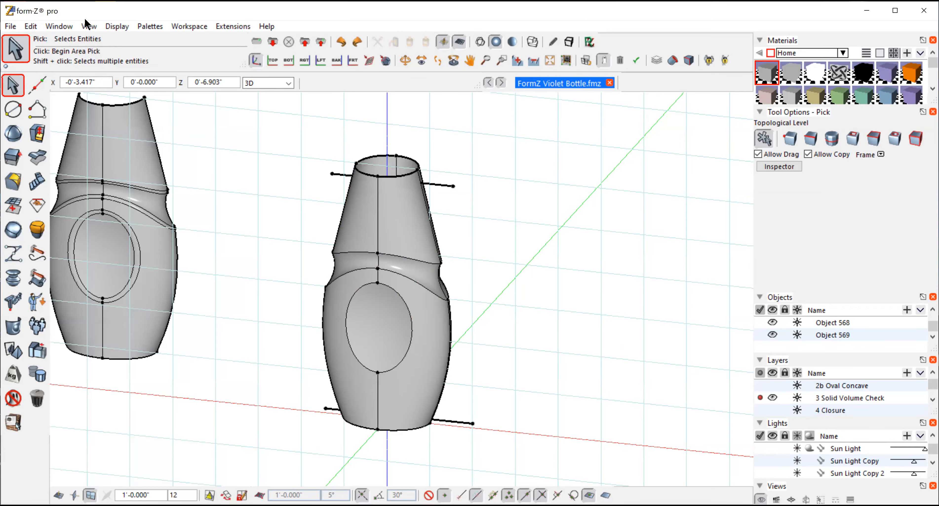
{"action": "key", "text": "ctrl+z"}
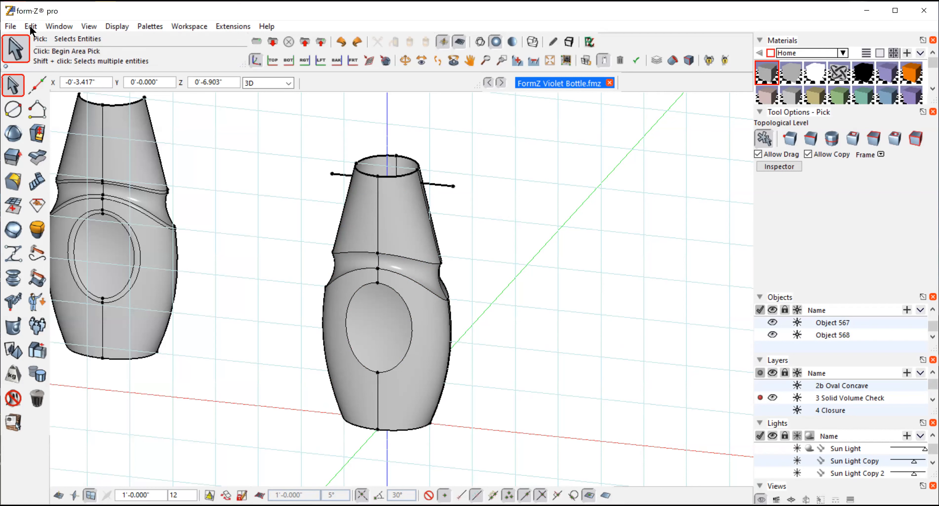
{"action": "key", "text": "ctrl+z"}
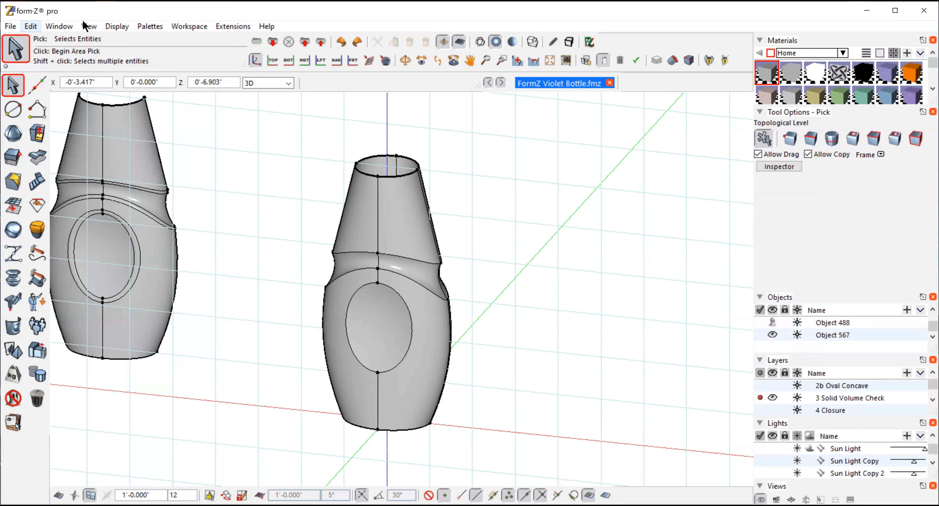
{"action": "key", "text": "ctrl+z"}
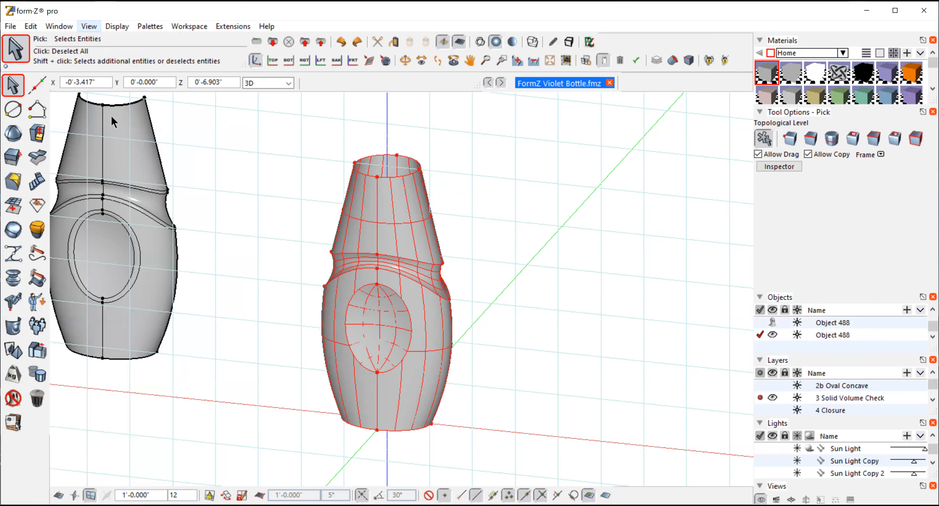
Step: Select the bottle's top rim by edge and place a moved copy of it beside the neck, parallel to the reference plane
{"action": "left_click", "coordinate": [15, 86]}
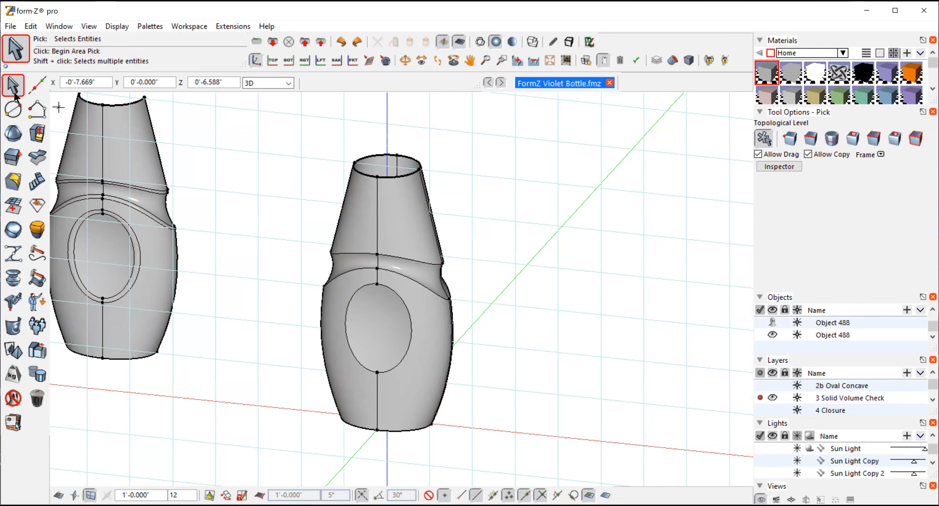
{"action": "left_click", "coordinate": [814, 138]}
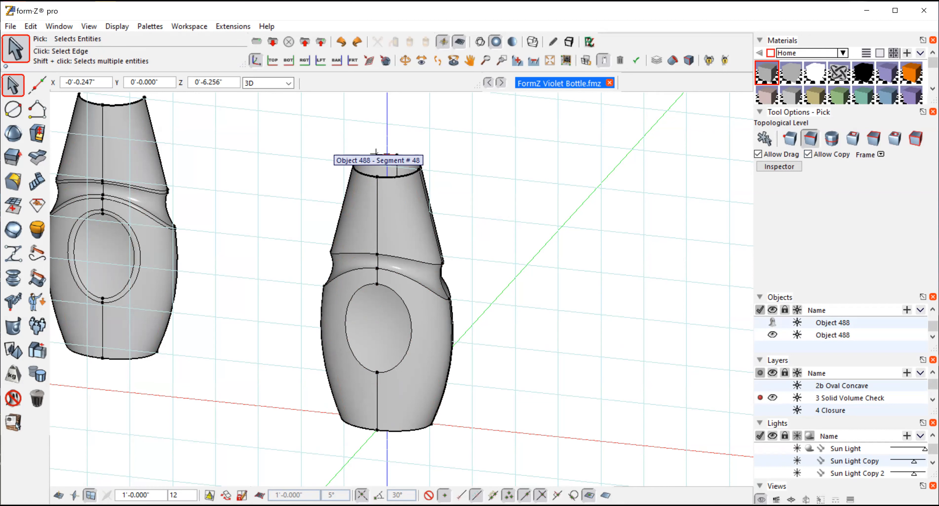
{"action": "left_click", "coordinate": [376, 153]}
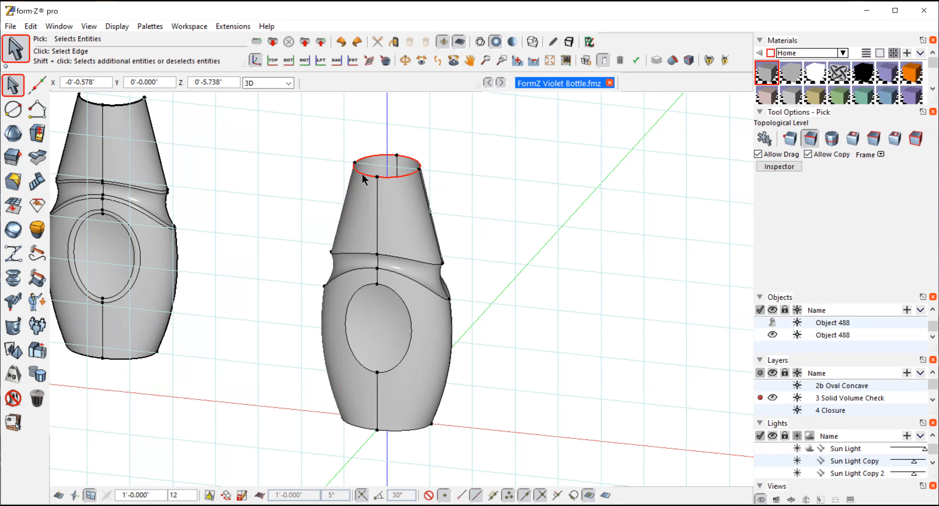
{"action": "mouse_move", "coordinate": [10, 361]}
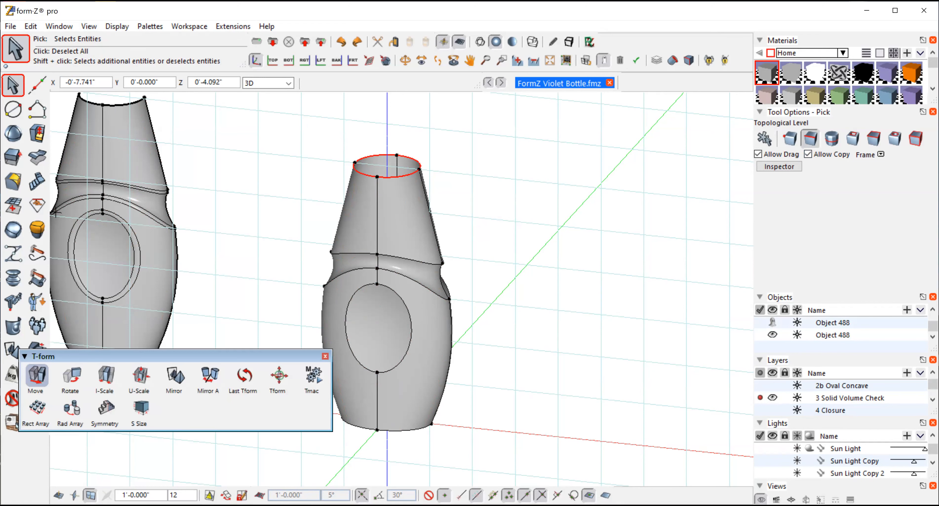
{"action": "left_click", "coordinate": [35, 376]}
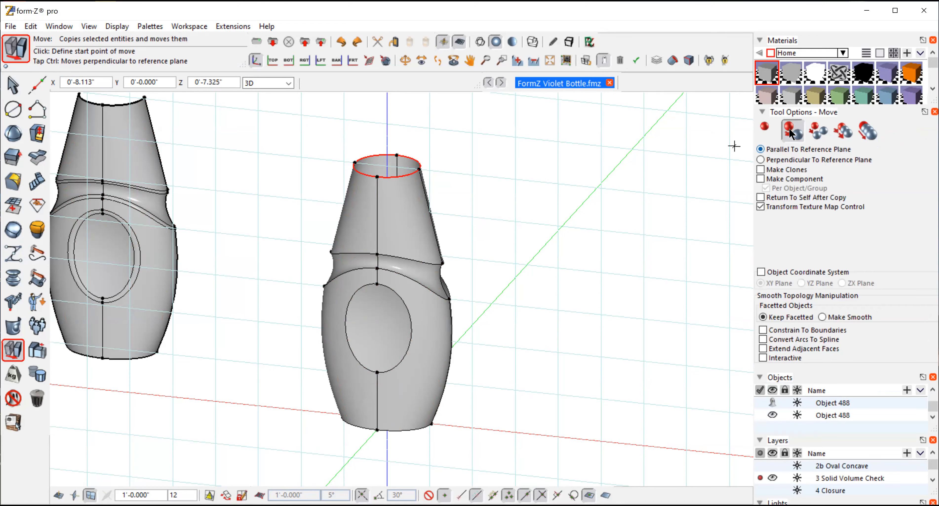
{"action": "left_click", "coordinate": [467, 171]}
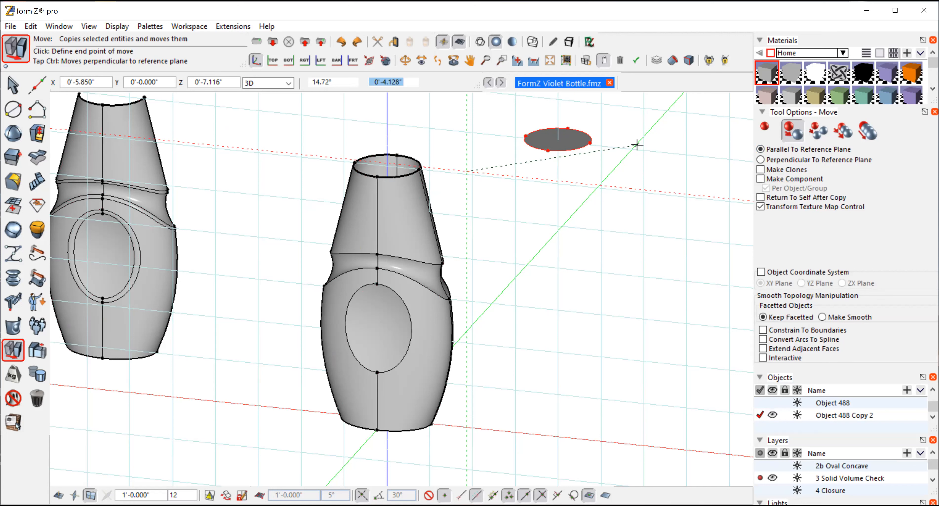
{"action": "left_click", "coordinate": [583, 144]}
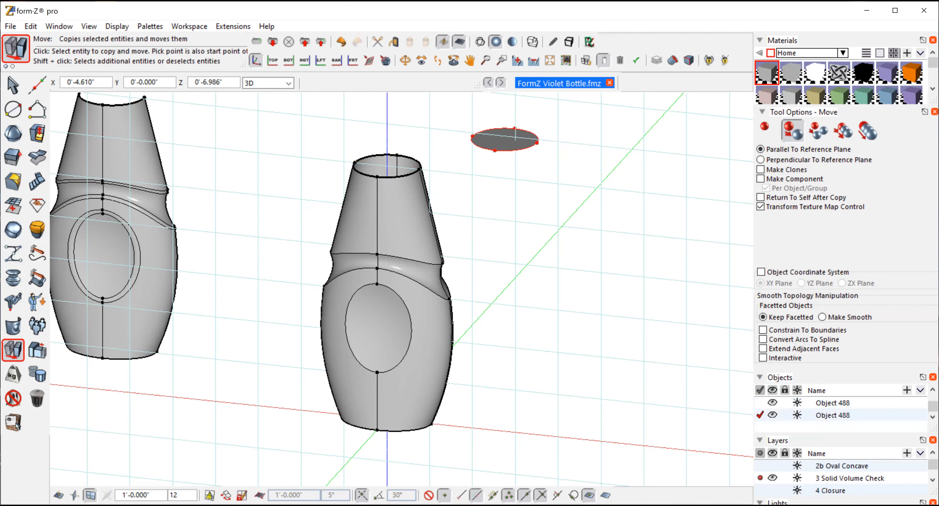
Step: Move the copied rim disc beside the neck onto the bottle's top opening, matching its front point to the rim's front point
{"action": "left_click", "coordinate": [766, 127]}
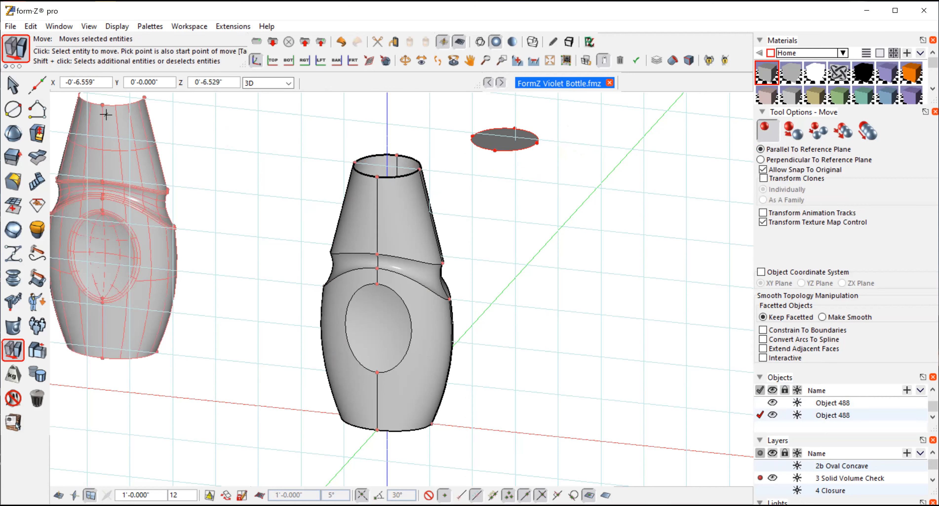
{"action": "left_click", "coordinate": [14, 85]}
{"action": "left_click", "coordinate": [699, 201]}
{"action": "left_click", "coordinate": [764, 138]}
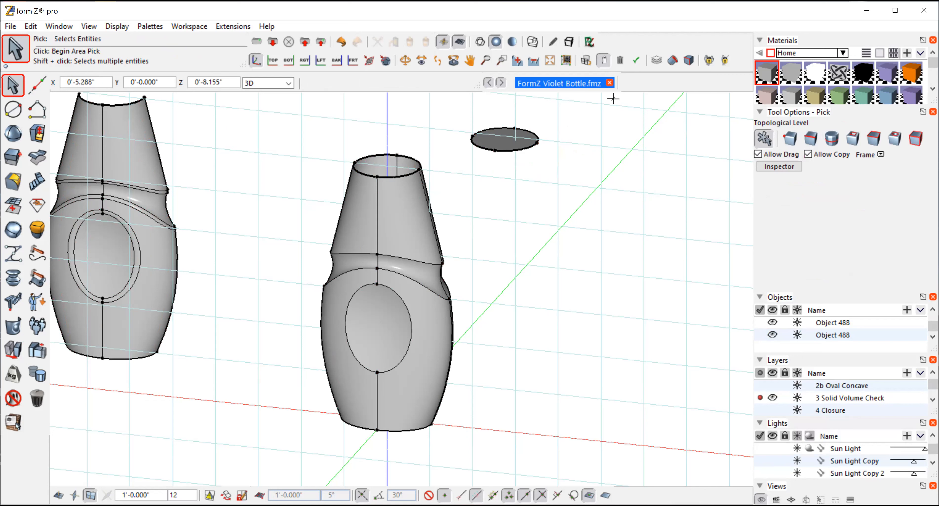
{"action": "left_click", "coordinate": [503, 141]}
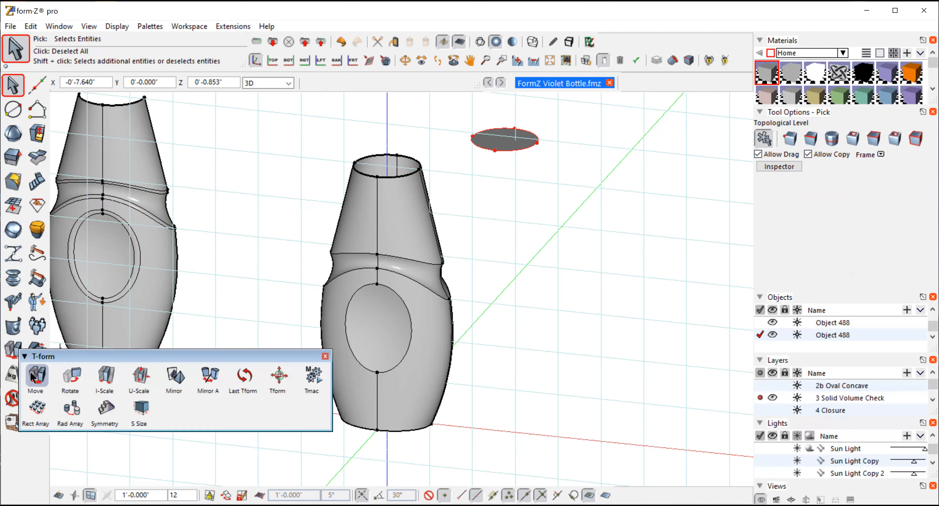
{"action": "left_click", "coordinate": [36, 376]}
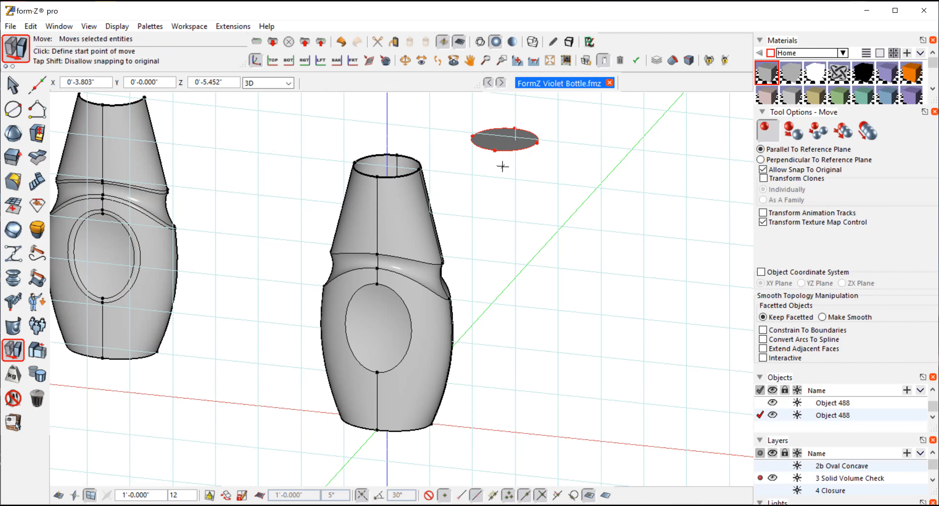
{"action": "left_click", "coordinate": [495, 150]}
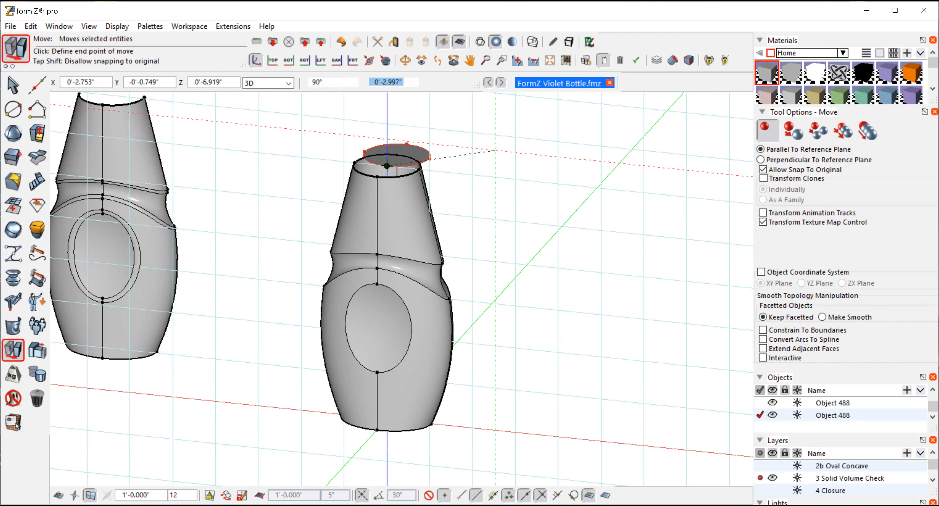
{"action": "left_click", "coordinate": [377, 177]}
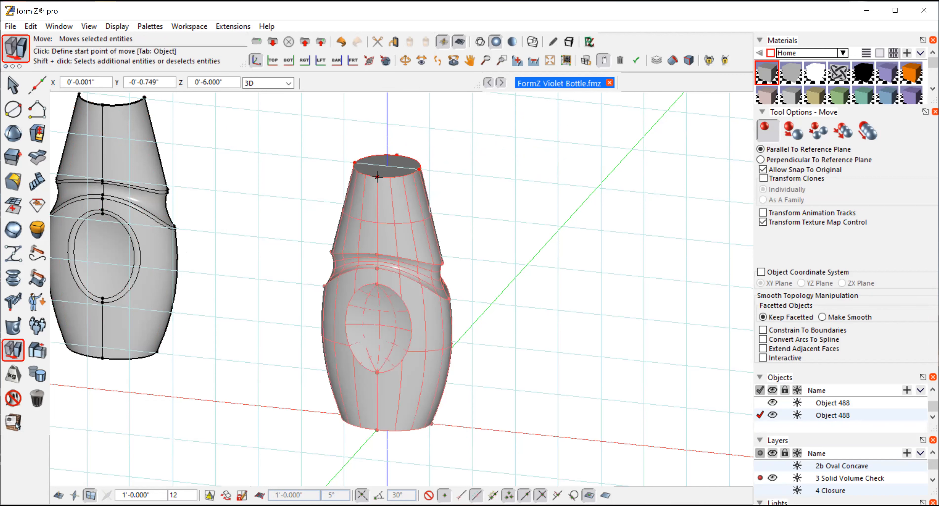
Step: Select the bottle's bottom rim by segment in wireframe display, place a moved copy beside the base, and return to shaded display
{"action": "left_click", "coordinate": [13, 87]}
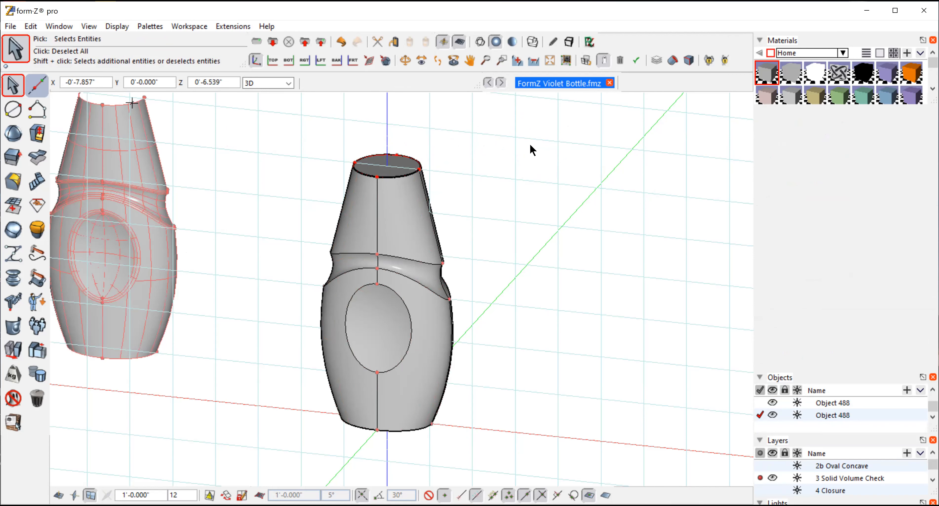
{"action": "left_click", "coordinate": [479, 40]}
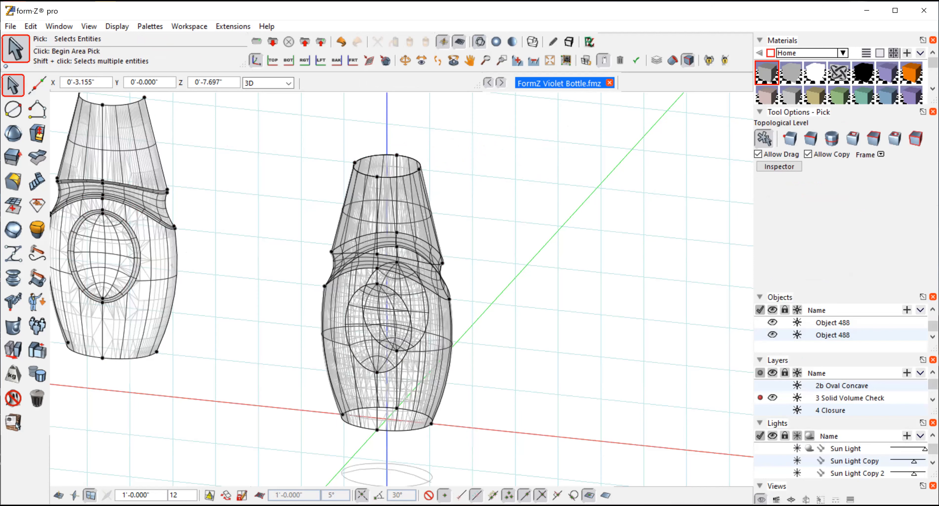
{"action": "left_click_drag", "start_coordinate": [297, 389], "coordinate": [450, 453]}
{"action": "left_click", "coordinate": [810, 138]}
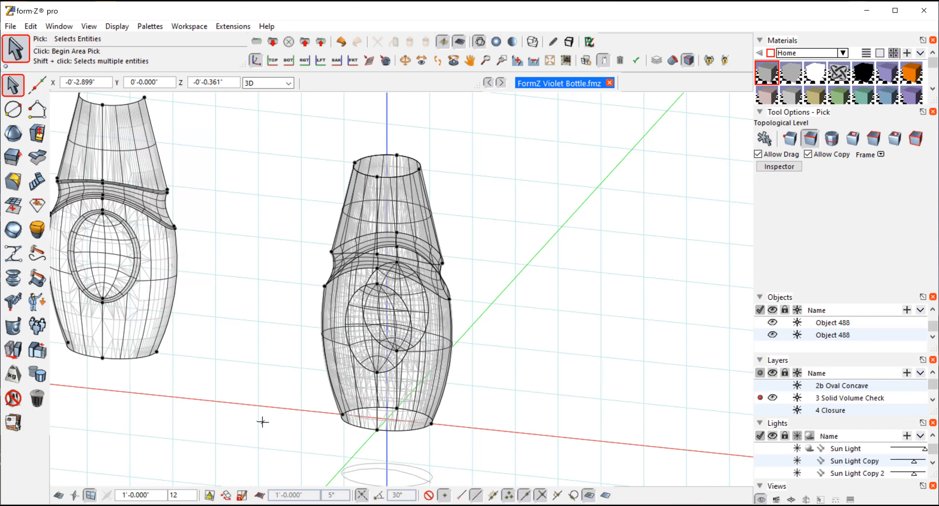
{"action": "left_click", "coordinate": [419, 428]}
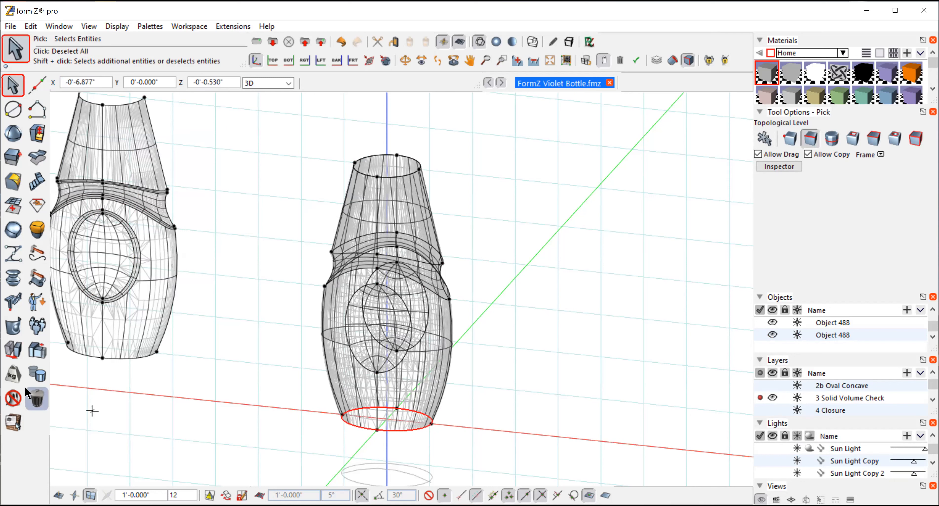
{"action": "mouse_move", "coordinate": [11, 355]}
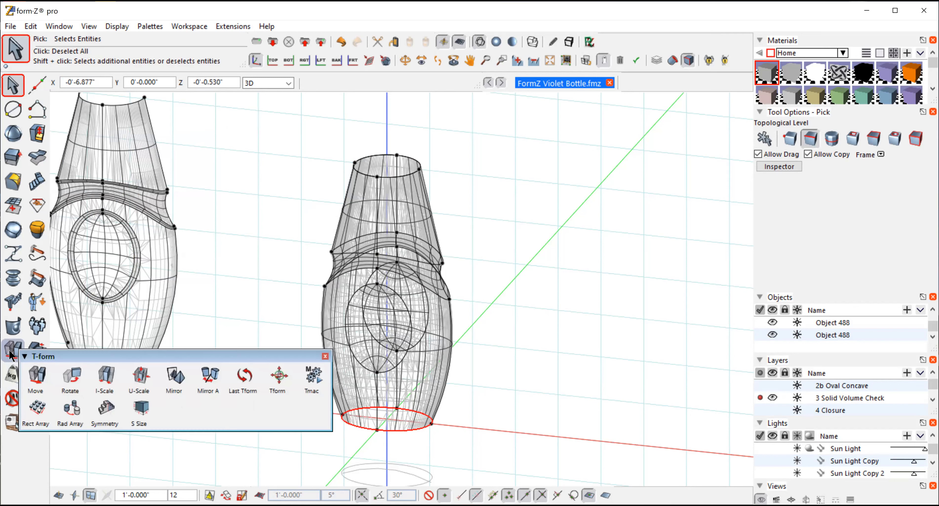
{"action": "left_click", "coordinate": [37, 376]}
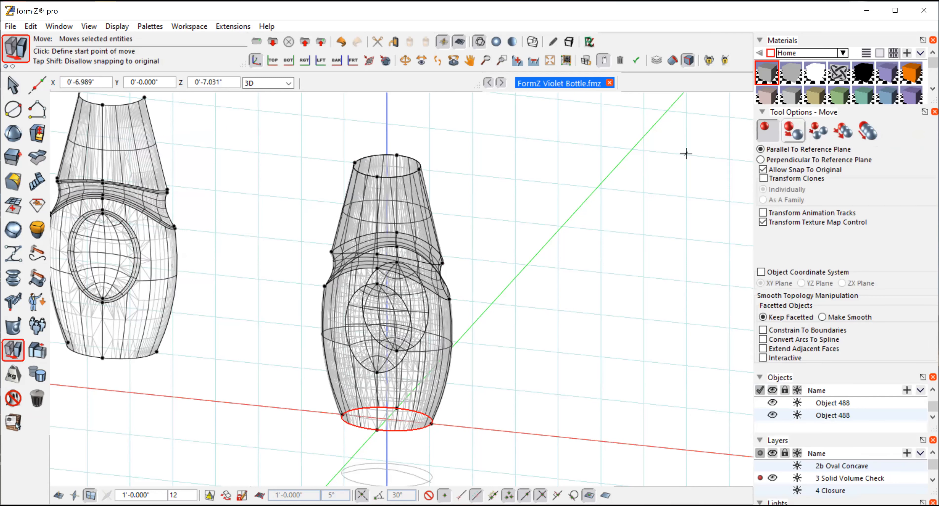
{"action": "left_click", "coordinate": [793, 131]}
{"action": "left_click", "coordinate": [578, 357]}
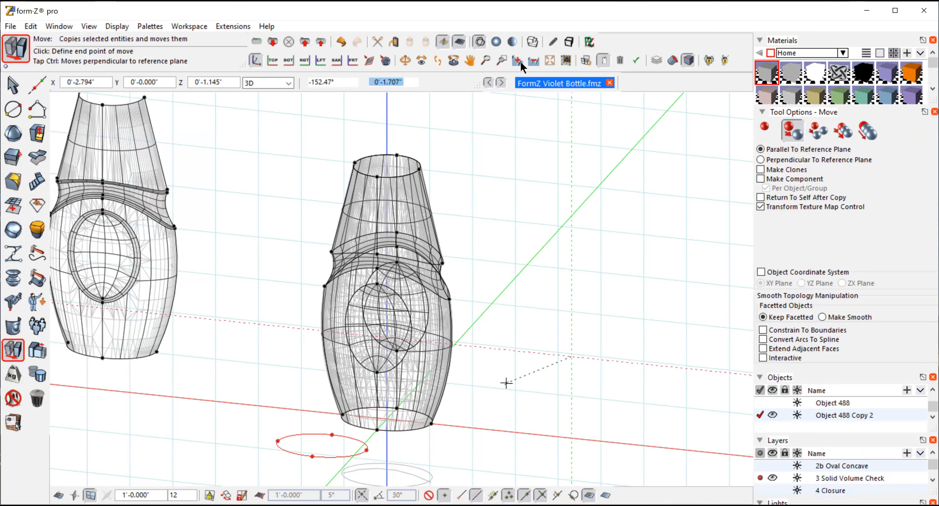
{"action": "key", "text": "Escape"}
{"action": "left_click", "coordinate": [496, 41]}
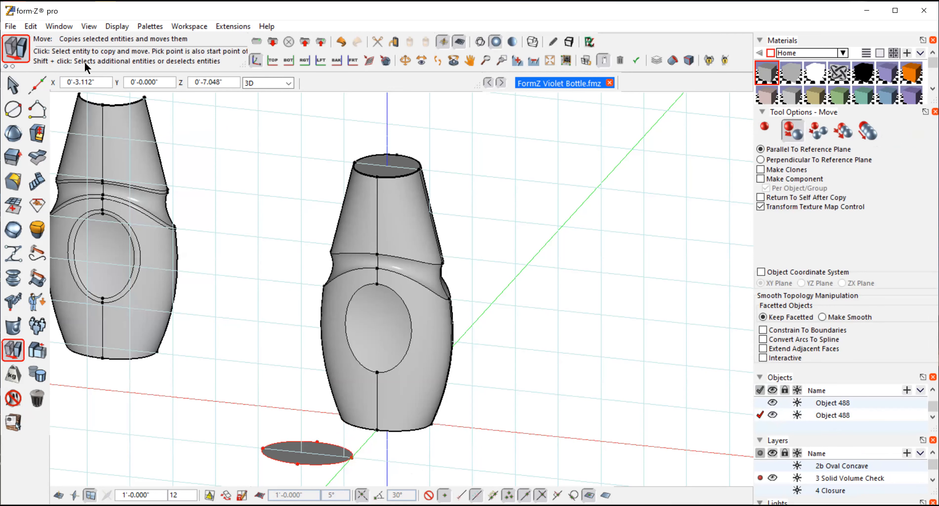
Step: Move the copied base disc onto the bottle's bottom opening, snapping its front point to the front point of the bottom rim
{"action": "left_click", "coordinate": [13, 85]}
{"action": "left_click", "coordinate": [608, 174]}
{"action": "left_click", "coordinate": [764, 138]}
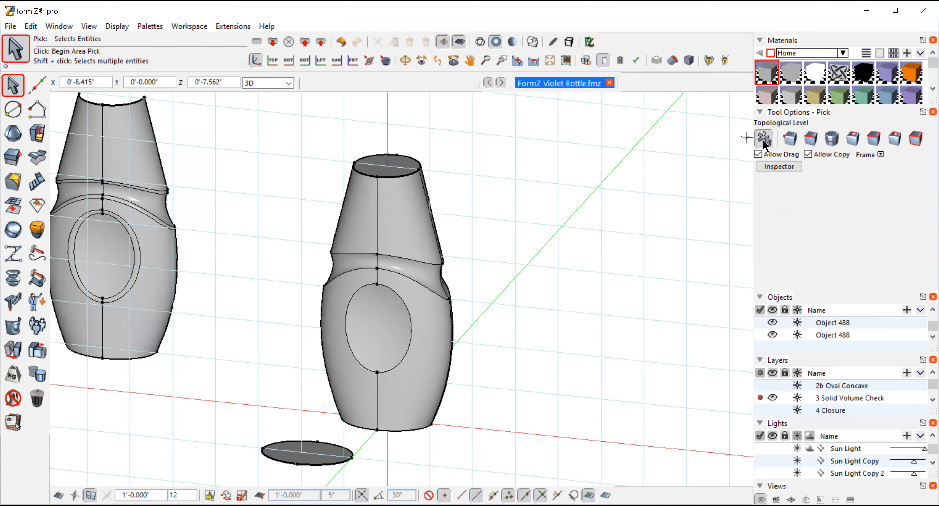
{"action": "left_click", "coordinate": [315, 453]}
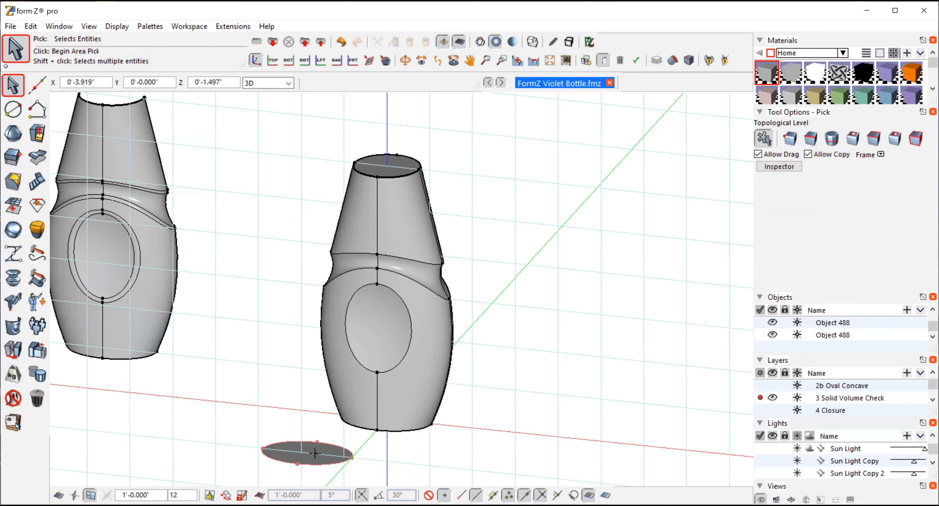
{"action": "left_click", "coordinate": [315, 454]}
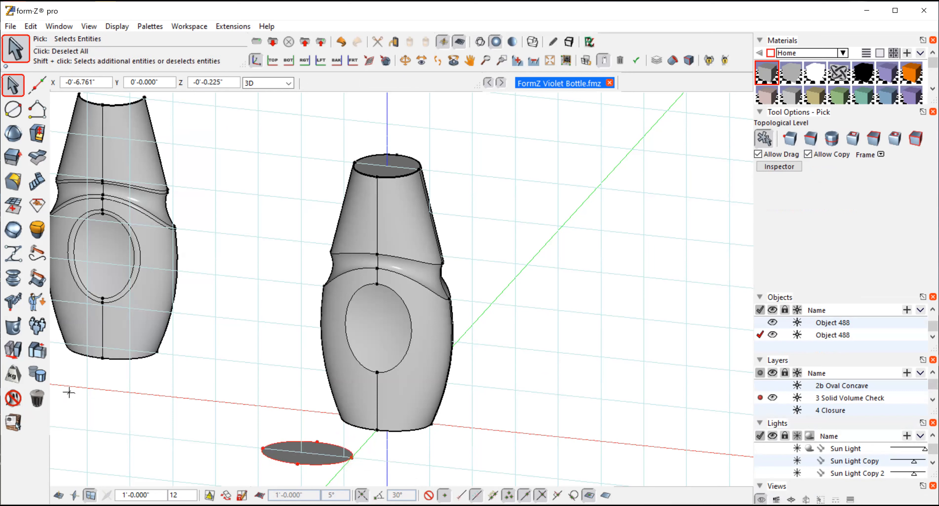
{"action": "left_click", "coordinate": [13, 350]}
{"action": "left_click", "coordinate": [36, 377]}
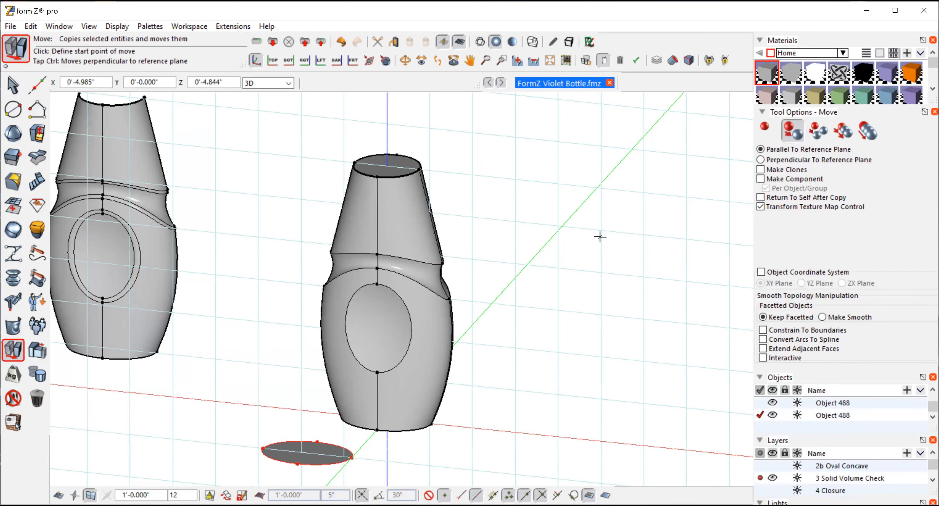
{"action": "left_click", "coordinate": [765, 127]}
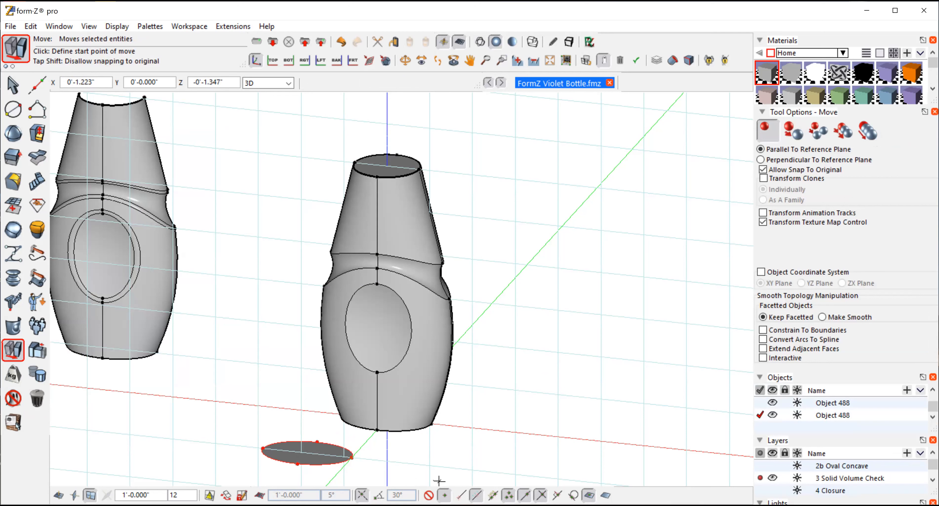
{"action": "left_click", "coordinate": [299, 465]}
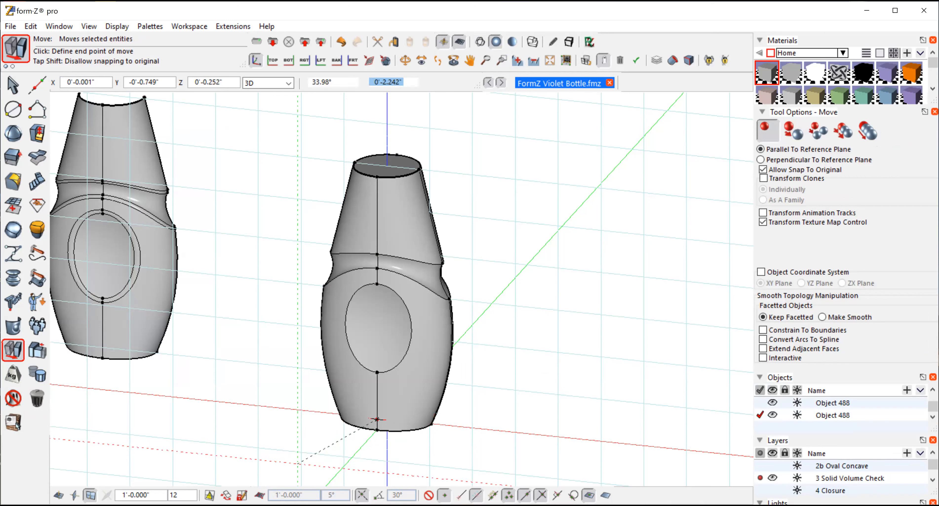
{"action": "left_click", "coordinate": [377, 432]}
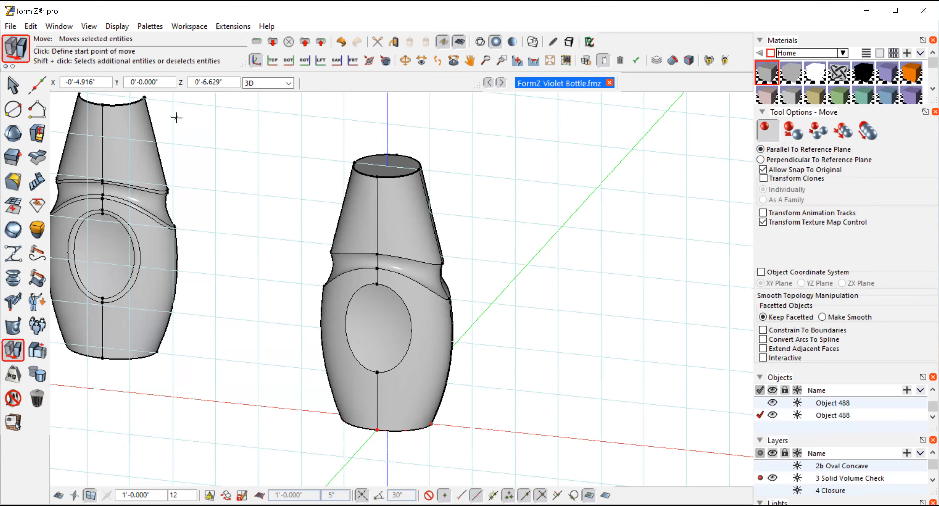
{"action": "left_click", "coordinate": [12, 86]}
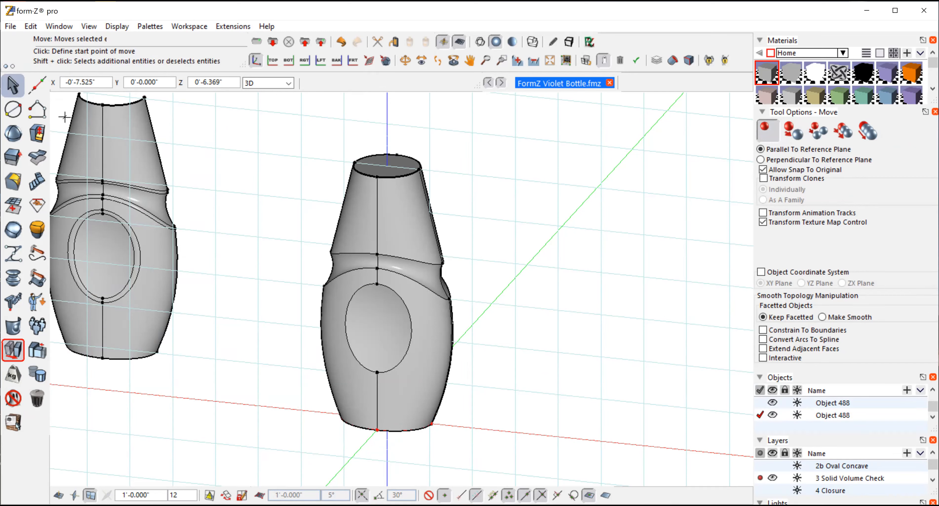
{"action": "left_click", "coordinate": [511, 143]}
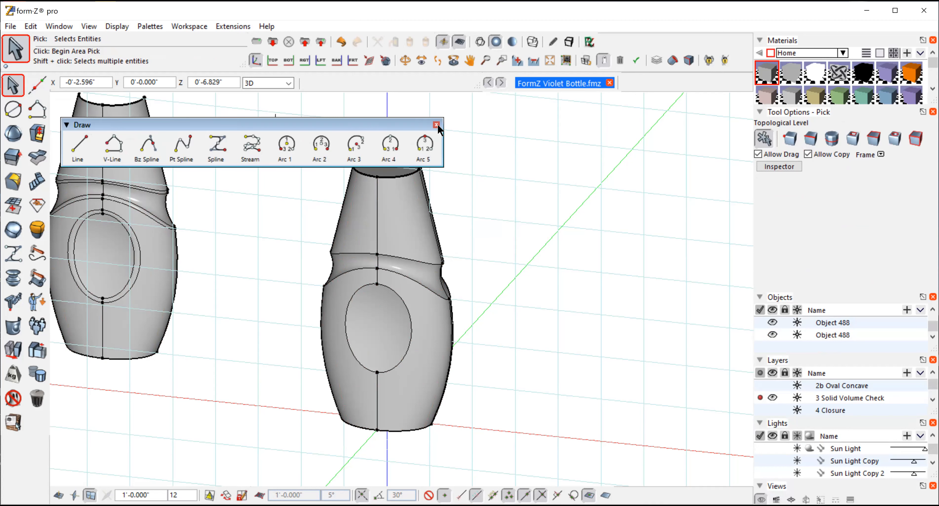
Step: Select the bottle shell with its top and bottom discs and stitch them into one object
{"action": "left_click", "coordinate": [437, 125]}
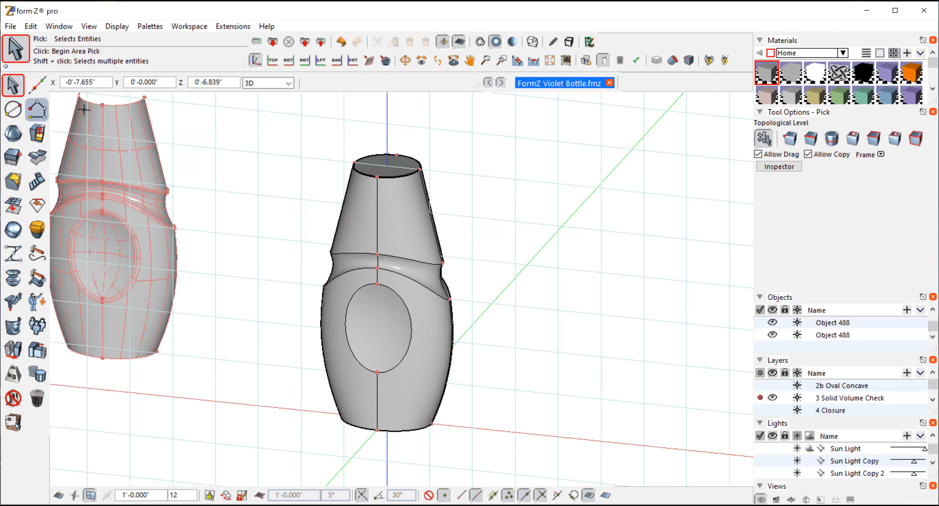
{"action": "left_click_drag", "start_coordinate": [280, 120], "coordinate": [502, 461]}
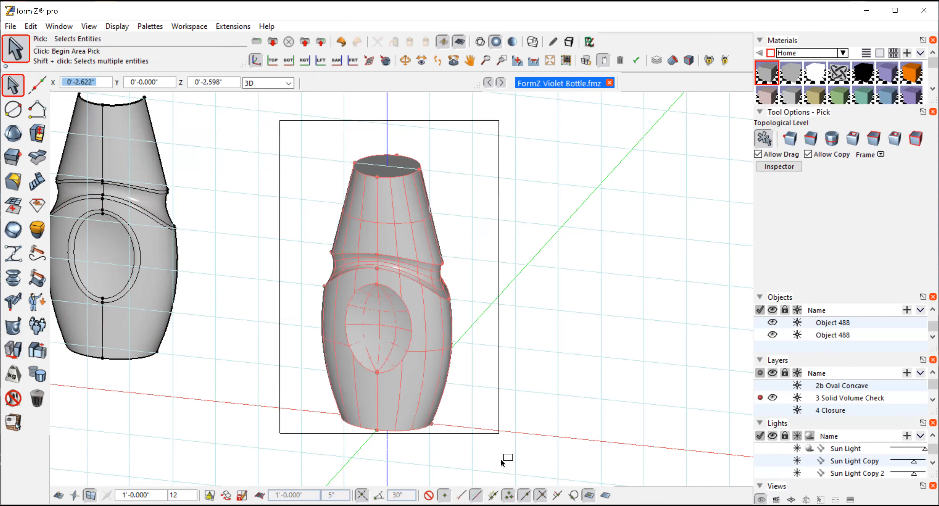
{"action": "left_click", "coordinate": [14, 353]}
{"action": "mouse_move", "coordinate": [11, 333]}
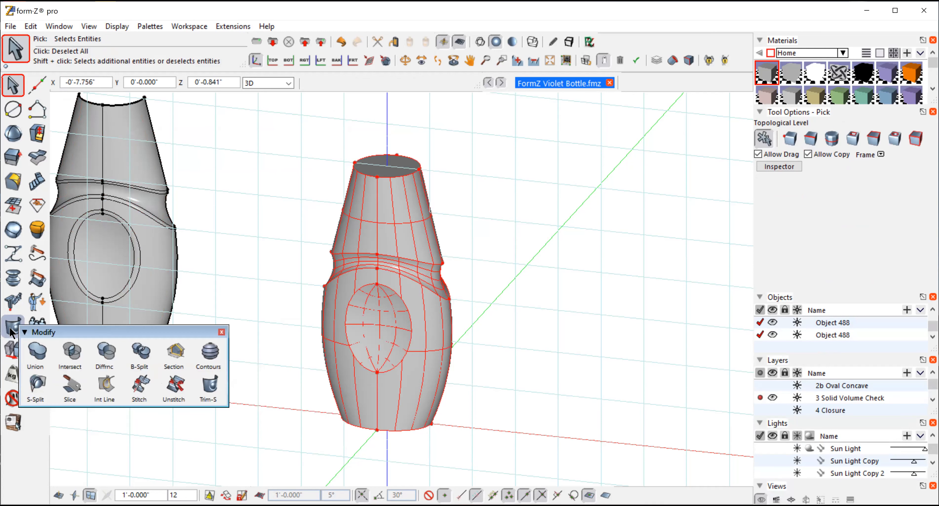
{"action": "left_click", "coordinate": [139, 384]}
{"action": "left_click", "coordinate": [574, 202]}
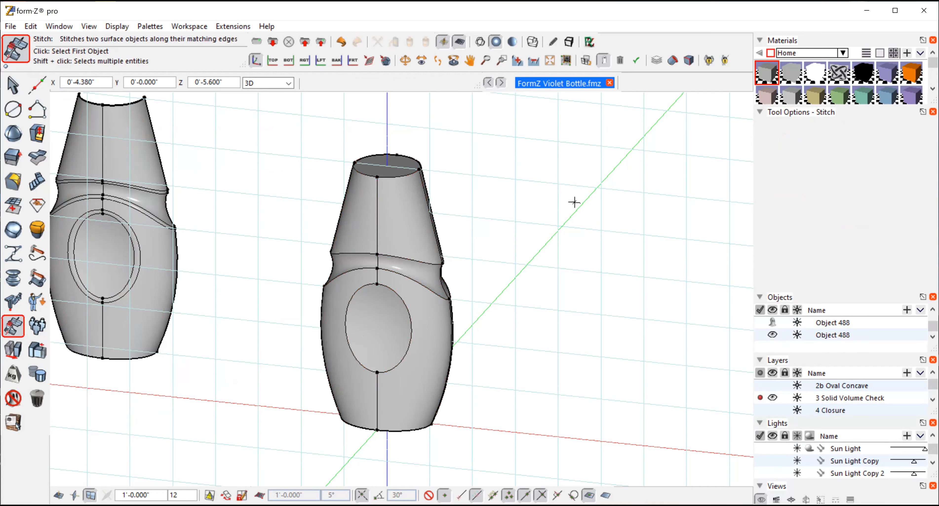
Step: Select the stitched bottle and examine its topology type in the Inspector
{"action": "left_click", "coordinate": [12, 84]}
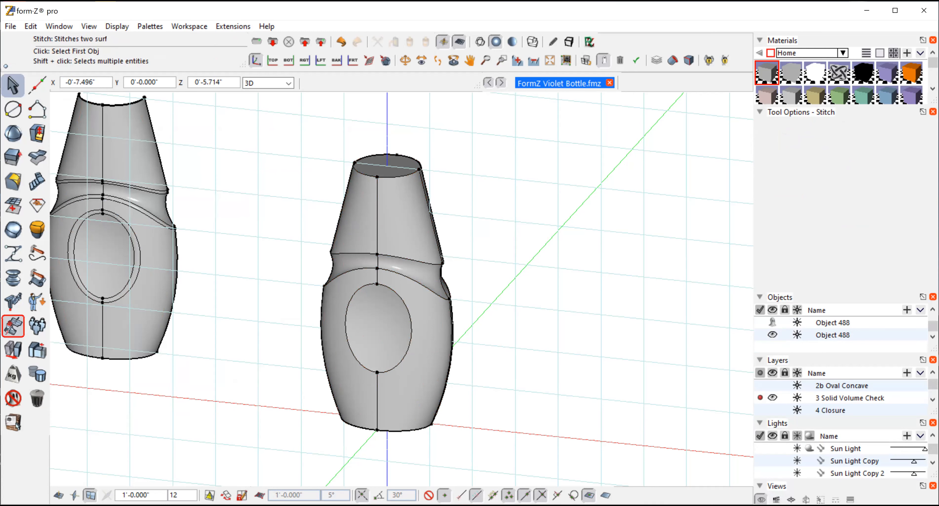
{"action": "left_click", "coordinate": [361, 206]}
{"action": "left_click", "coordinate": [386, 217]}
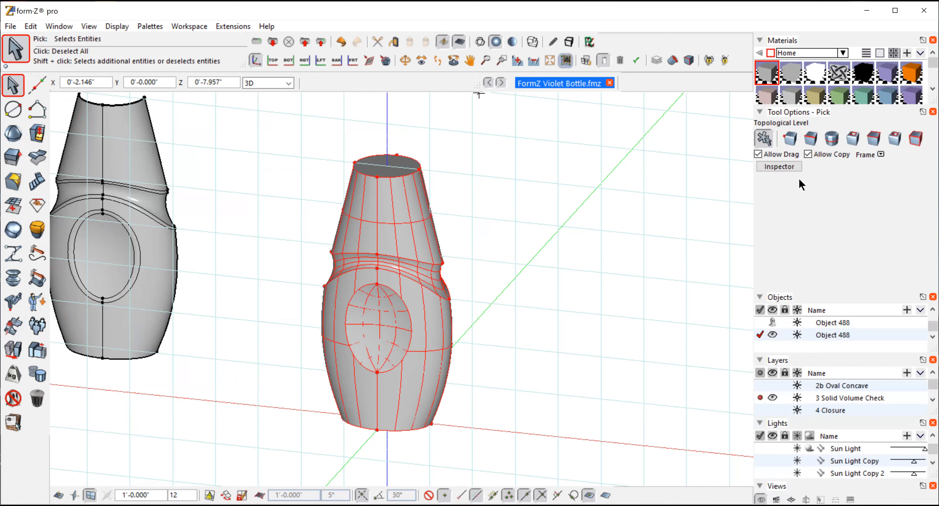
{"action": "left_click", "coordinate": [780, 166]}
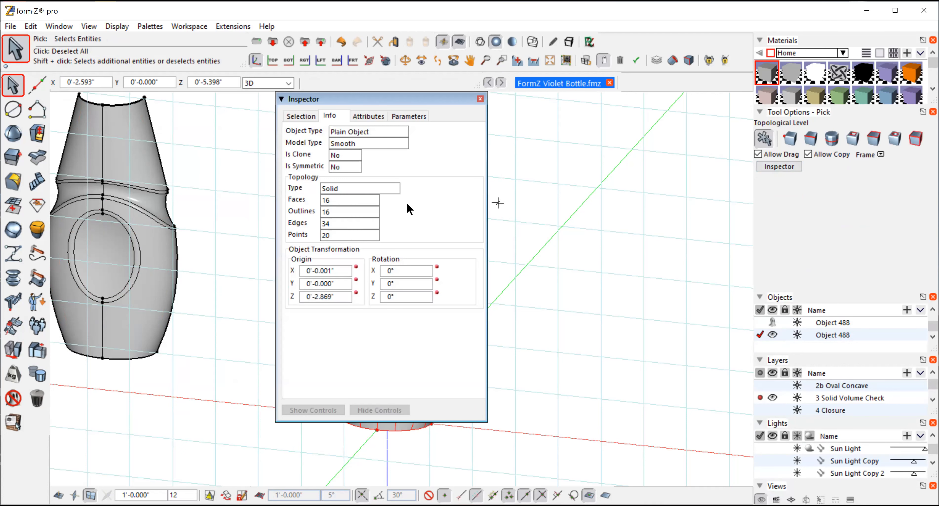
{"action": "left_click", "coordinate": [480, 99]}
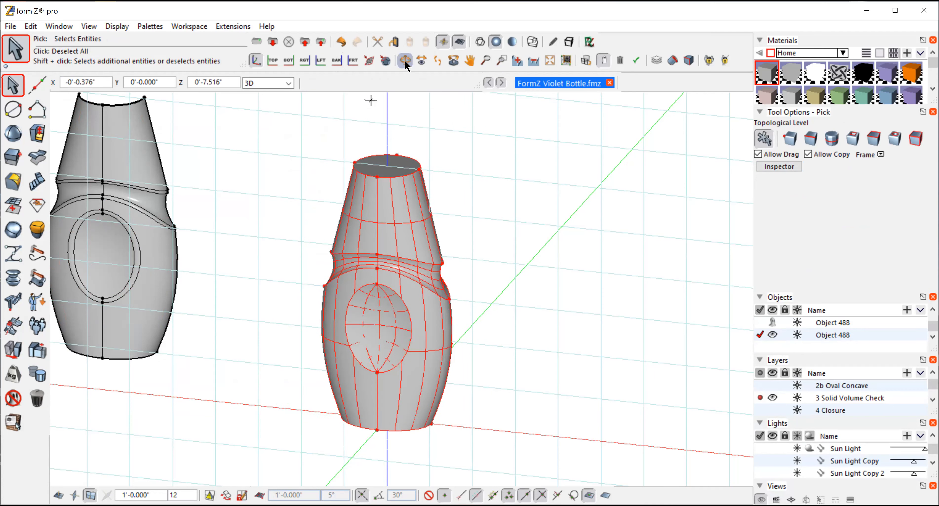
Step: Deselect the bottle and select the upper and lower edge loops of the groove below the neck as segment sequences
{"action": "left_click", "coordinate": [406, 61]}
{"action": "left_click_drag", "start_coordinate": [564, 311], "coordinate": [546, 95]}
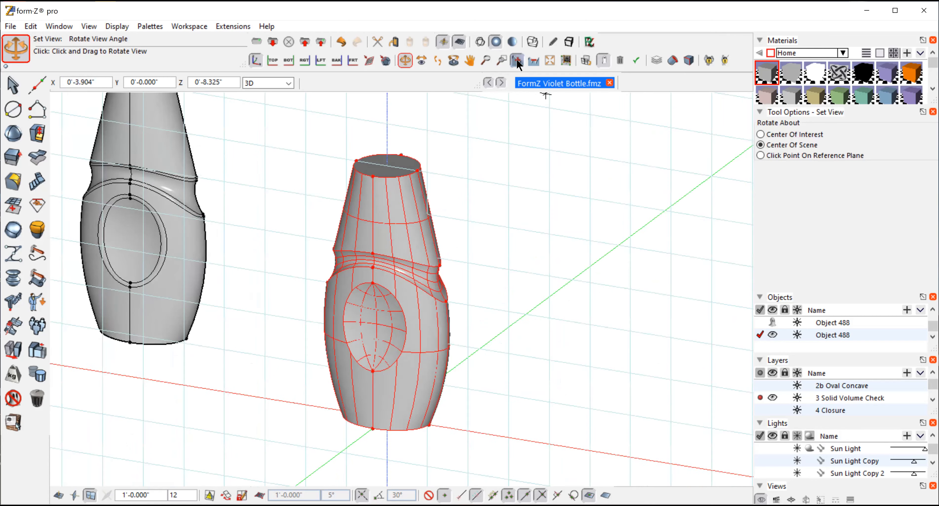
{"action": "left_click", "coordinate": [517, 62]}
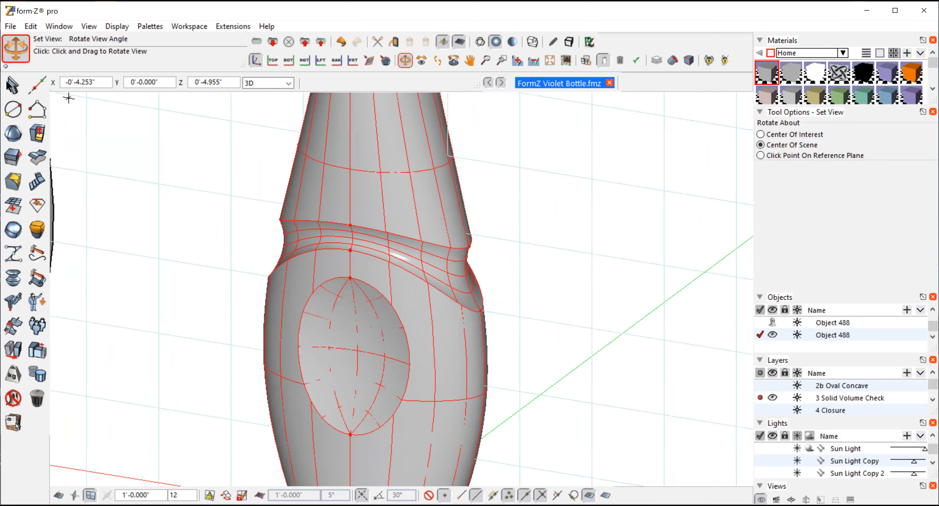
{"action": "left_click", "coordinate": [14, 86]}
{"action": "left_click", "coordinate": [151, 141]}
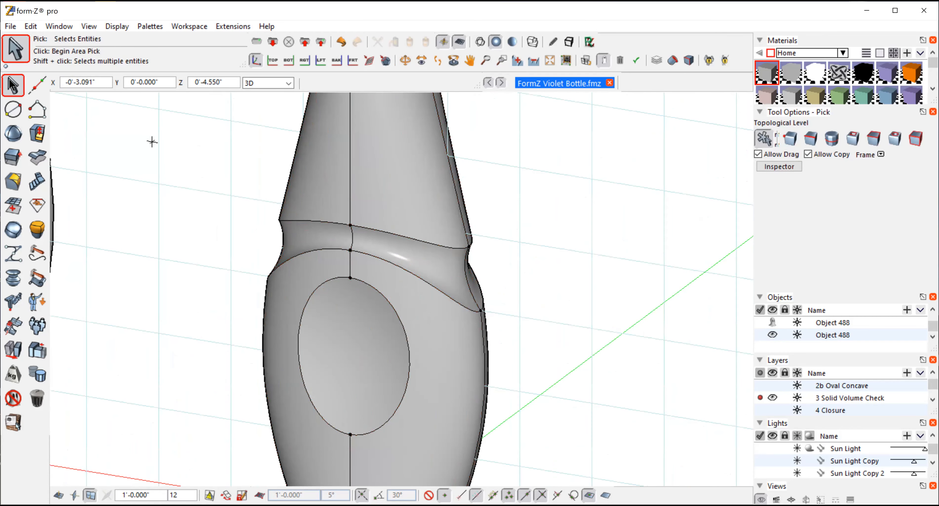
{"action": "left_click", "coordinate": [810, 139]}
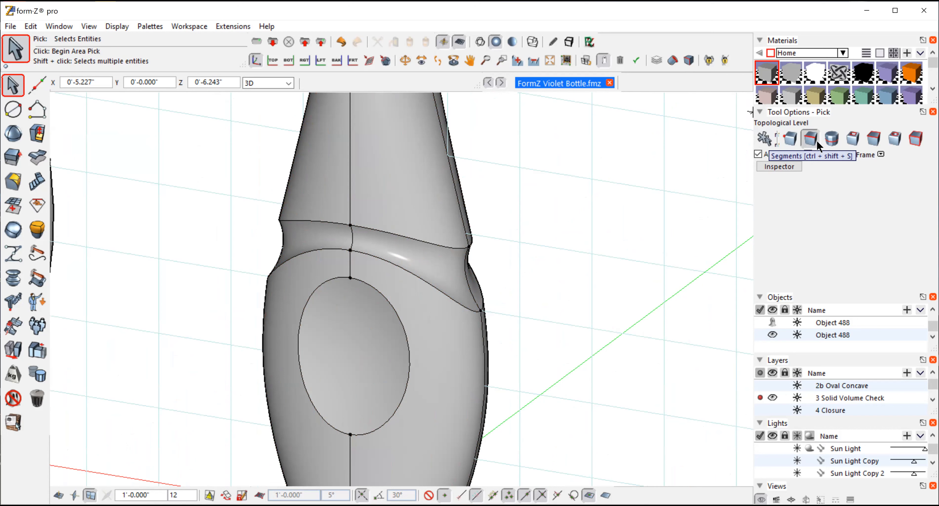
{"action": "left_click", "coordinate": [833, 141]}
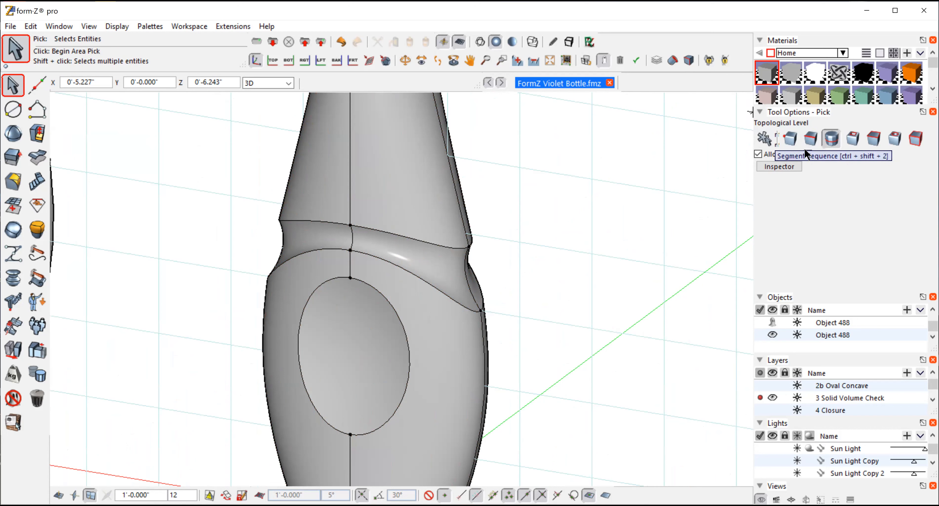
{"action": "left_click", "coordinate": [428, 247]}
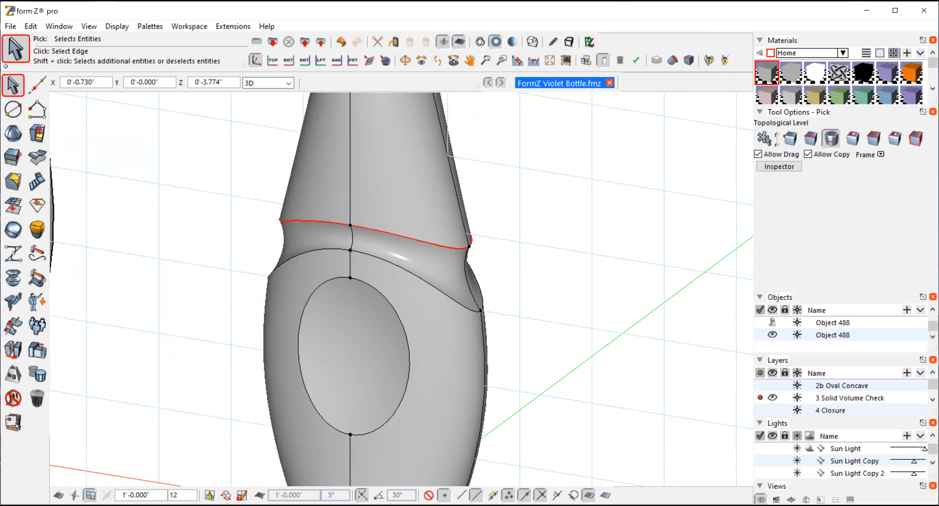
{"action": "left_click", "coordinate": [416, 276], "text": "shift"}
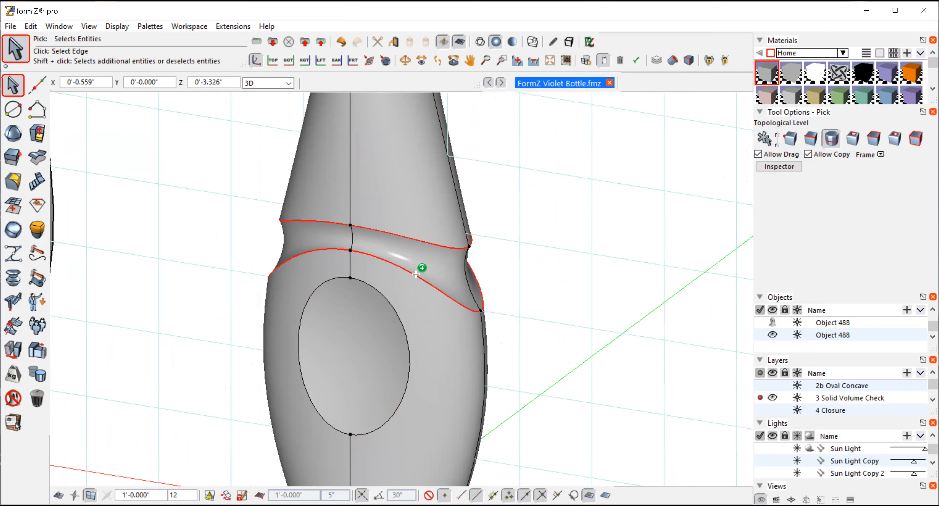
Step: Round the two selected groove edge loops with a circular cross section and a 0.12" radius
{"action": "left_click", "coordinate": [404, 61]}
{"action": "left_click_drag", "start_coordinate": [576, 230], "coordinate": [256, 126]}
{"action": "left_click", "coordinate": [13, 181]}
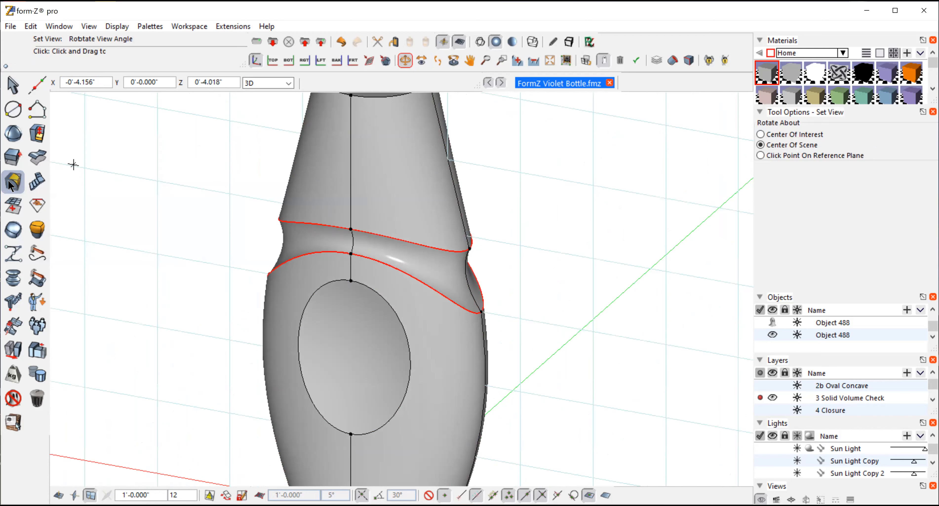
{"action": "left_click", "coordinate": [838, 155]}
{"action": "key", "text": "BackSpace"}
{"action": "type", "text": ".12"}
{"action": "key", "text": "Return"}
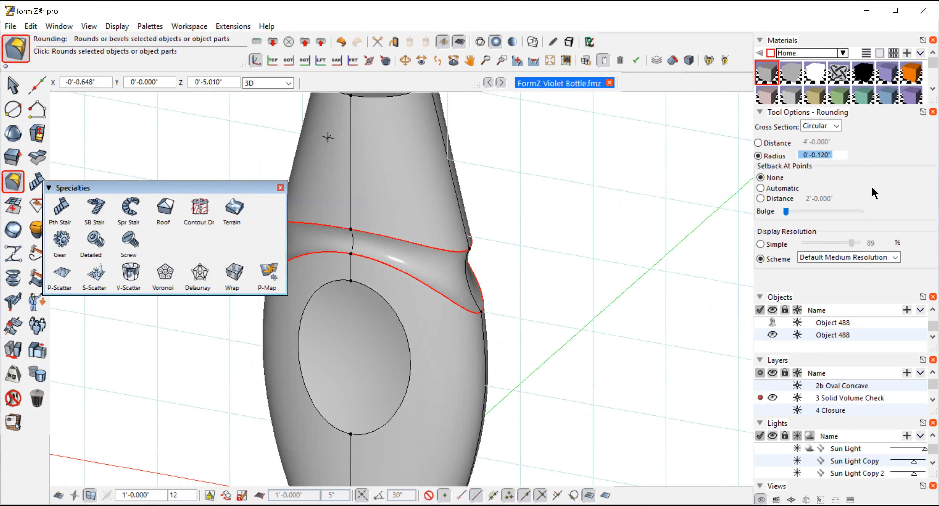
{"action": "left_click", "coordinate": [582, 240]}
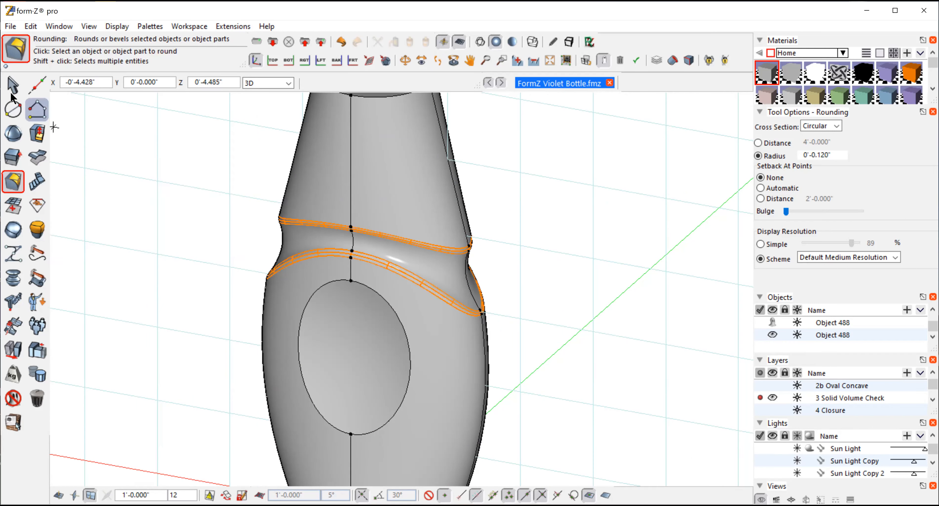
Step: Select the edge sequences around the oval recesses on both the front and back of the bottle
{"action": "left_click", "coordinate": [13, 85]}
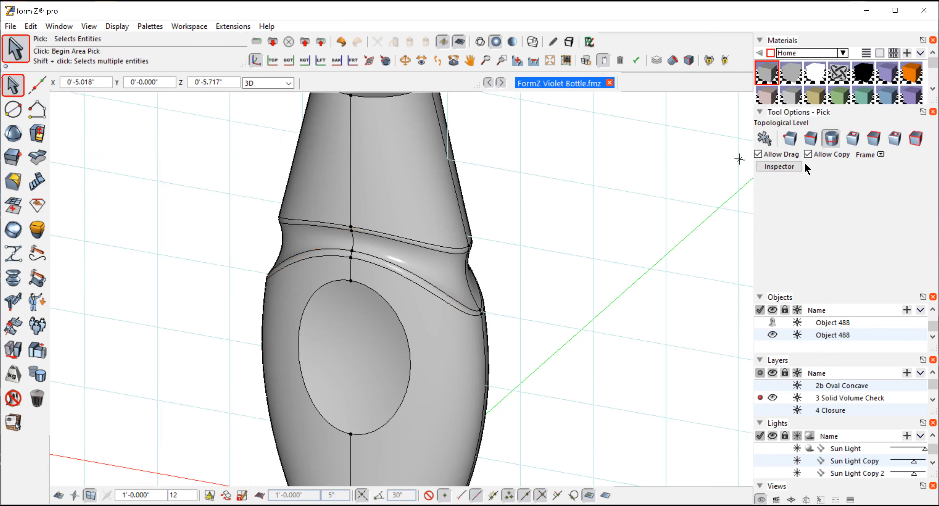
{"action": "left_click", "coordinate": [829, 139]}
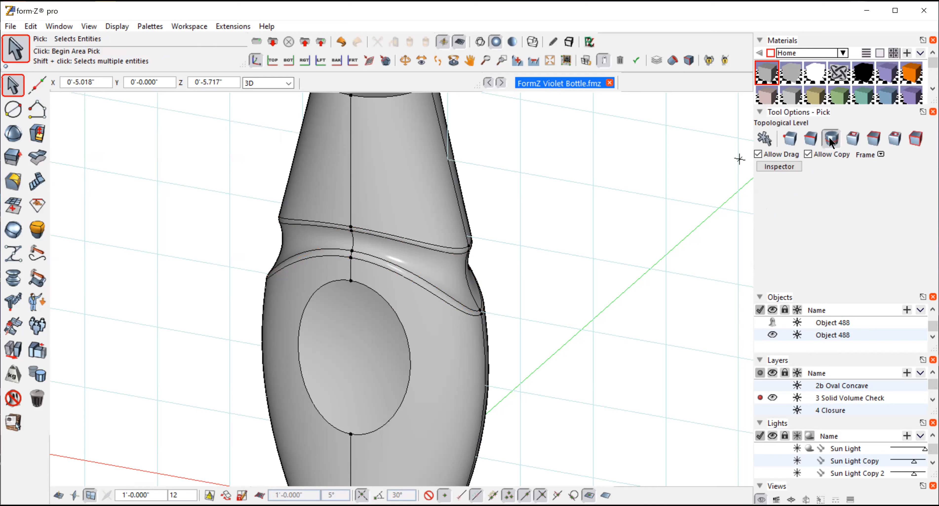
{"action": "left_click", "coordinate": [405, 333]}
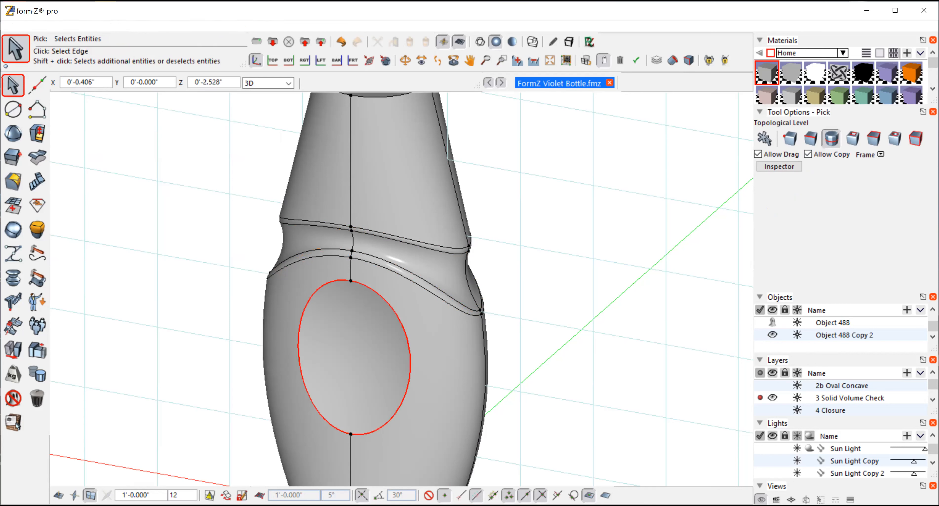
{"action": "left_click", "coordinate": [404, 60]}
{"action": "left_click_drag", "start_coordinate": [480, 137], "coordinate": [116, 251]}
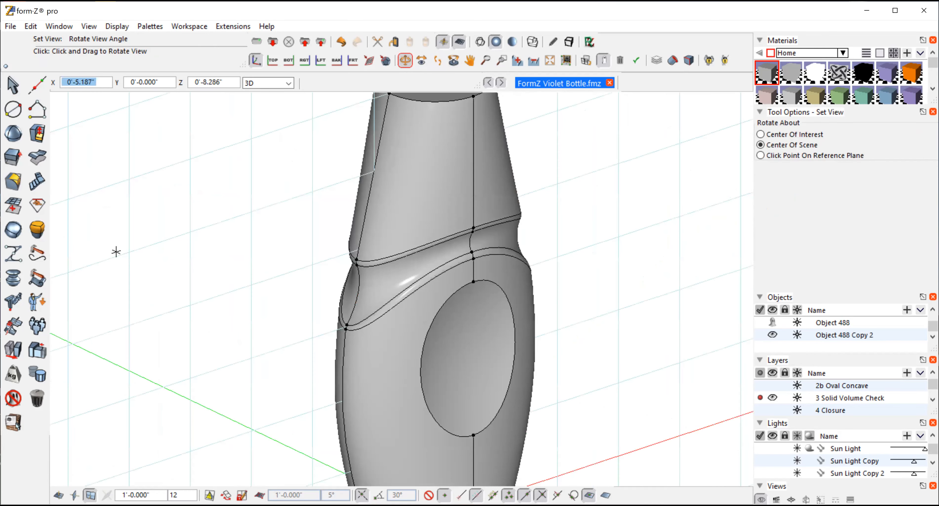
{"action": "left_click", "coordinate": [11, 86]}
{"action": "left_click", "coordinate": [422, 354]}
Step: Round the edges of both oval recesses with a 0.25" radius
{"action": "left_click", "coordinate": [10, 181]}
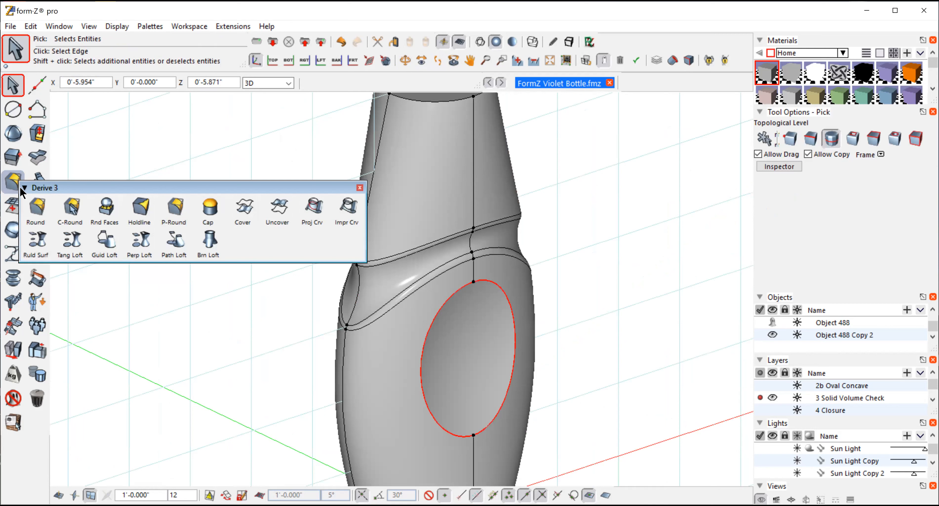
{"action": "left_click", "coordinate": [838, 157]}
{"action": "type", "text": "."}
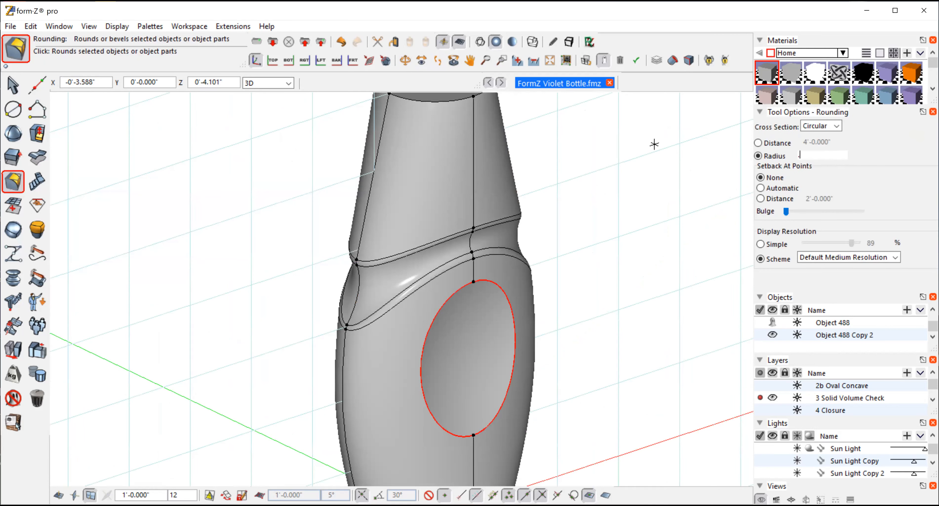
{"action": "type", "text": "25"}
{"action": "key", "text": "Return"}
{"action": "left_click", "coordinate": [635, 271]}
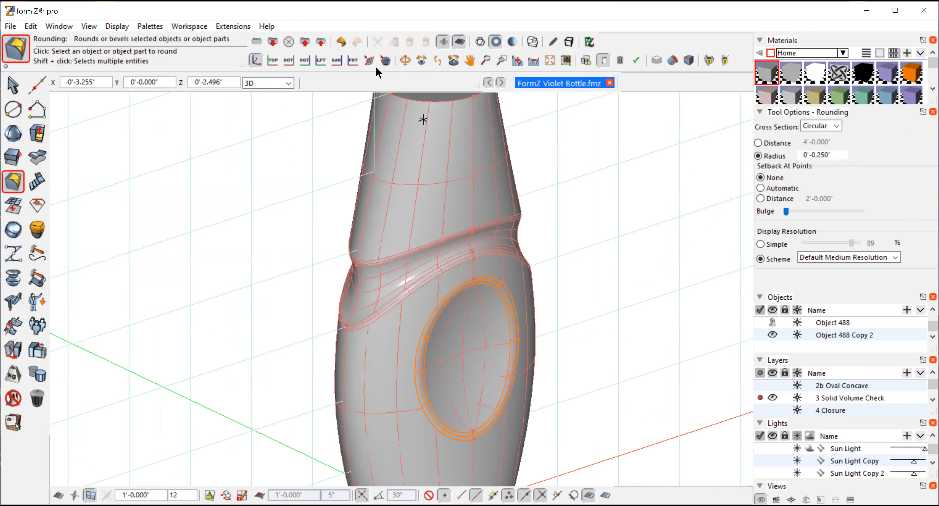
Step: Select the edge sequence around the bottle's bottom rim
{"action": "left_click", "coordinate": [404, 60]}
{"action": "left_click_drag", "start_coordinate": [239, 237], "coordinate": [575, 186]}
{"action": "left_click", "coordinate": [470, 61]}
{"action": "left_click_drag", "start_coordinate": [606, 373], "coordinate": [610, 289]}
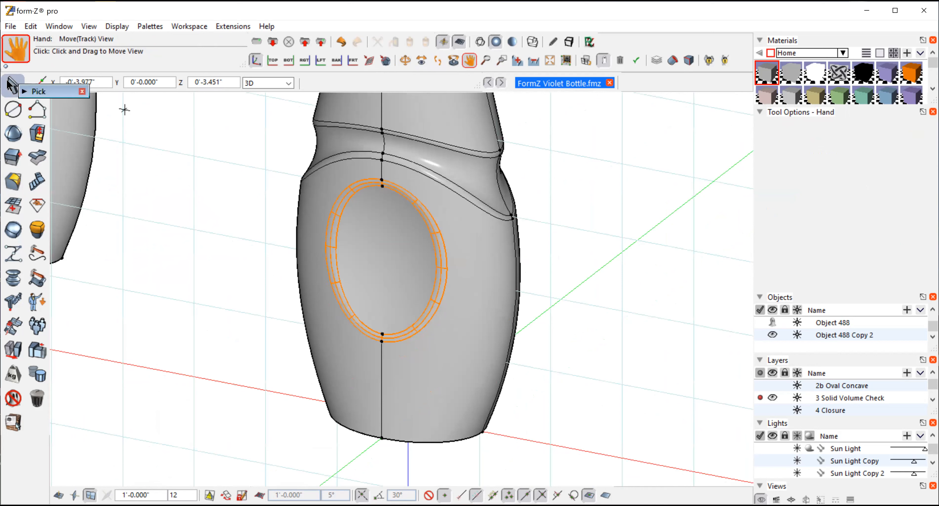
{"action": "left_click", "coordinate": [13, 85]}
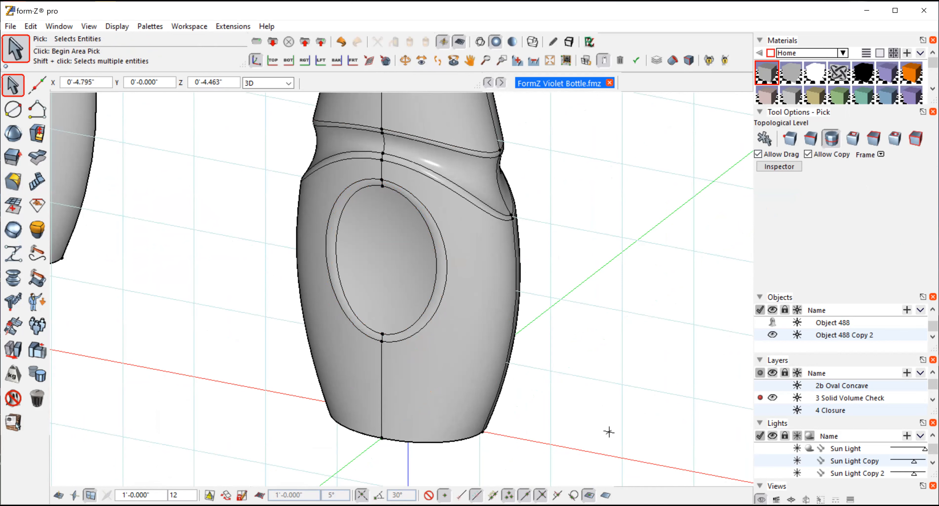
{"action": "left_click", "coordinate": [457, 442]}
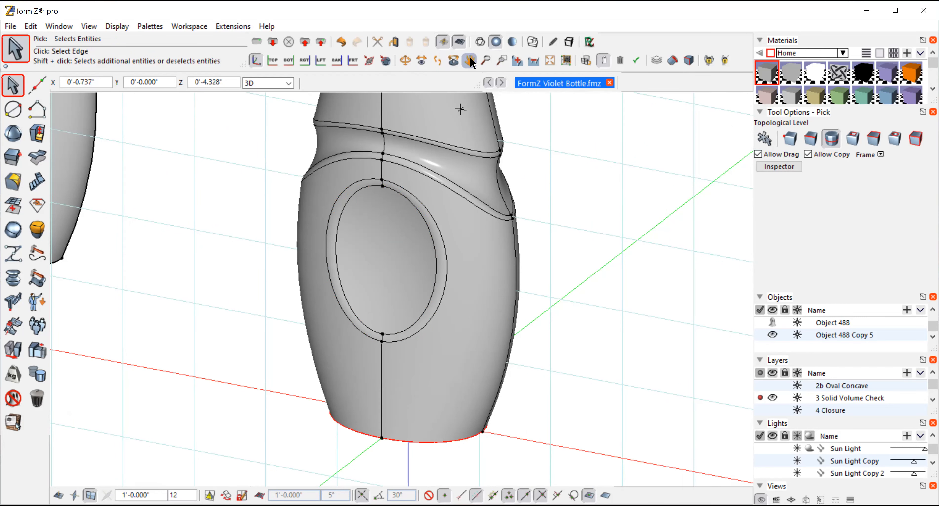
Step: Round the bottle's bottom rim with a 0.12" radius
{"action": "left_click", "coordinate": [406, 60]}
{"action": "left_click_drag", "start_coordinate": [606, 342], "coordinate": [585, 211]}
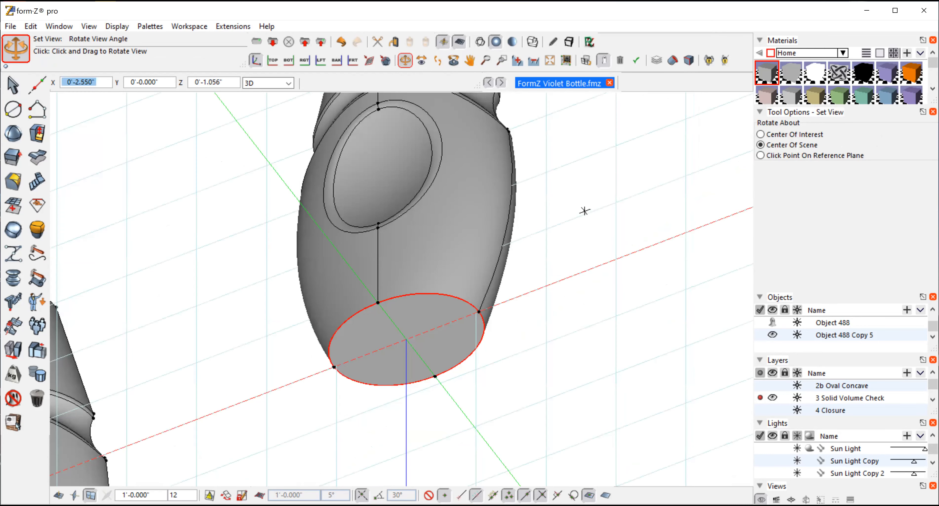
{"action": "left_click", "coordinate": [9, 182]}
{"action": "left_click", "coordinate": [840, 156]}
{"action": "key", "text": "BackSpace"}
{"action": "type", "text": ".12"}
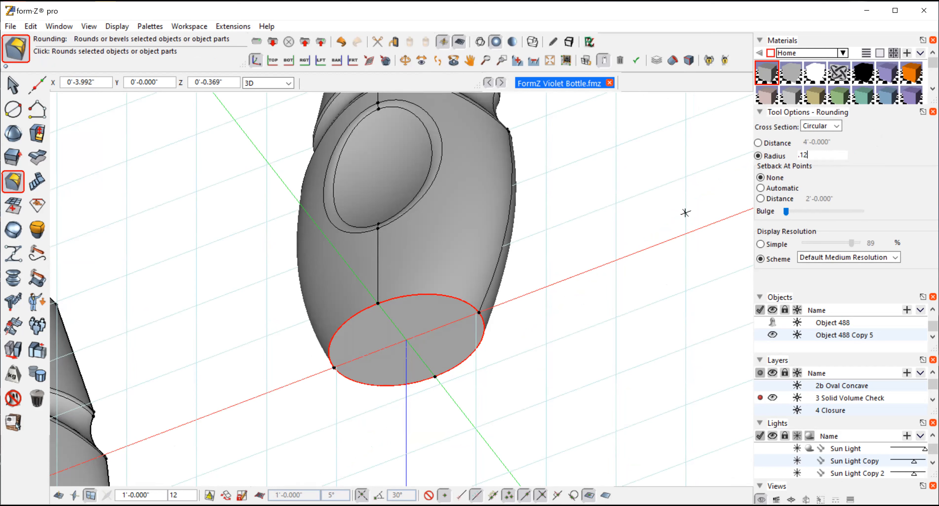
{"action": "left_click", "coordinate": [613, 208]}
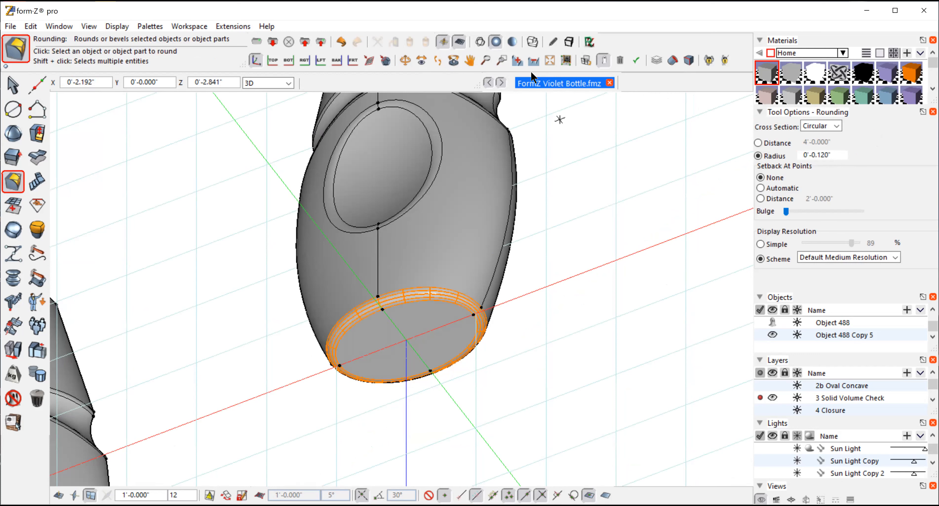
Step: Select the edge sequence around the bottle's top rim and round it with a 0.12" radius
{"action": "left_click", "coordinate": [404, 59]}
{"action": "left_click_drag", "start_coordinate": [558, 153], "coordinate": [546, 302]}
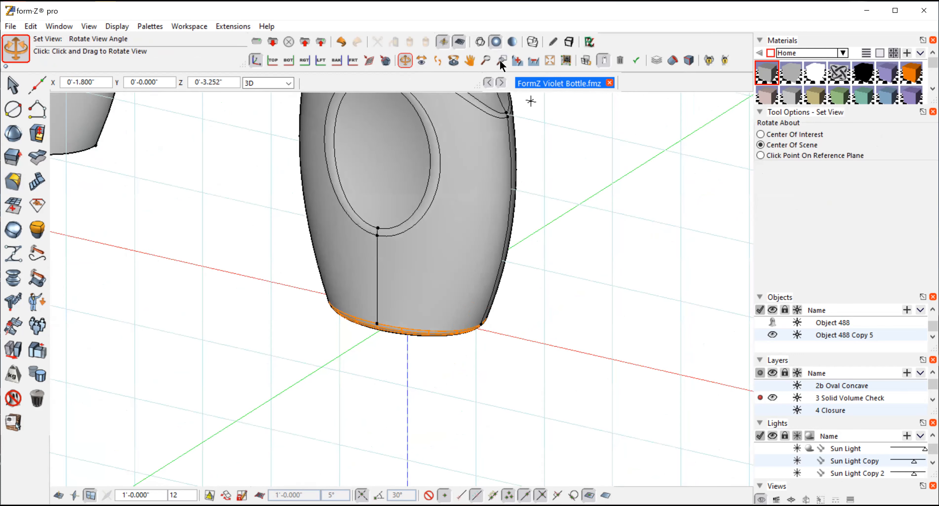
{"action": "left_click", "coordinate": [470, 60]}
{"action": "left_click_drag", "start_coordinate": [558, 149], "coordinate": [560, 433]}
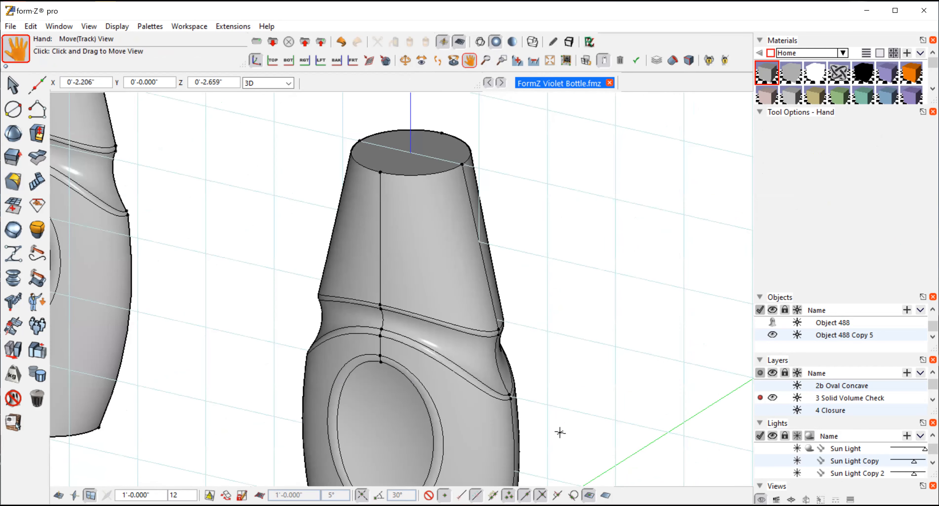
{"action": "left_click", "coordinate": [12, 85]}
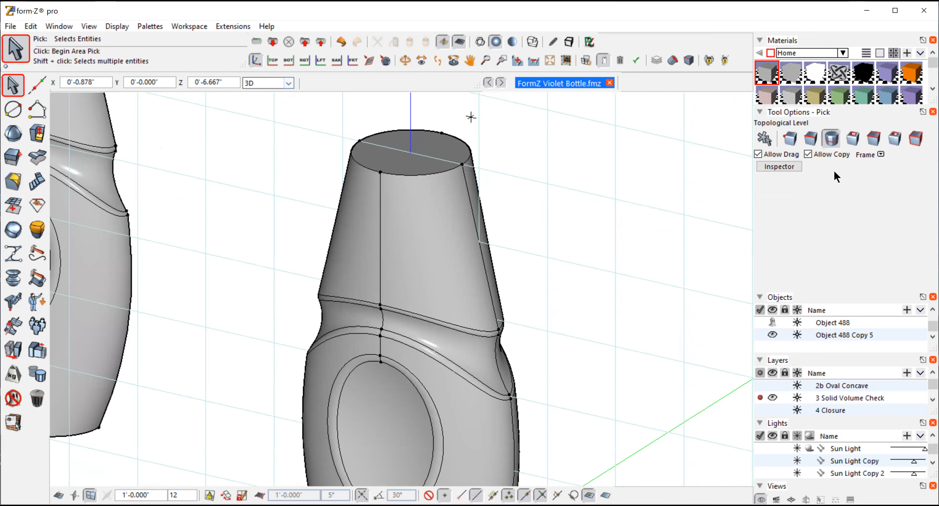
{"action": "left_click", "coordinate": [431, 175]}
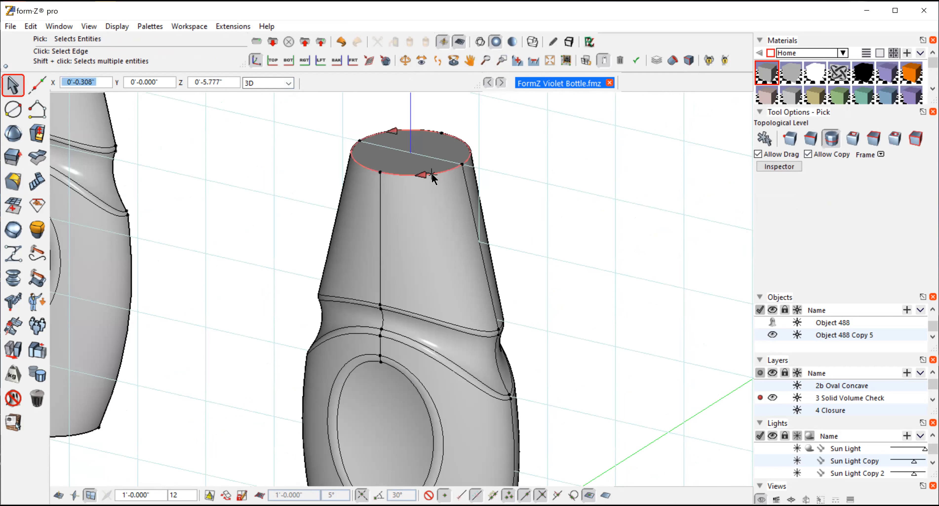
{"action": "left_click", "coordinate": [13, 181]}
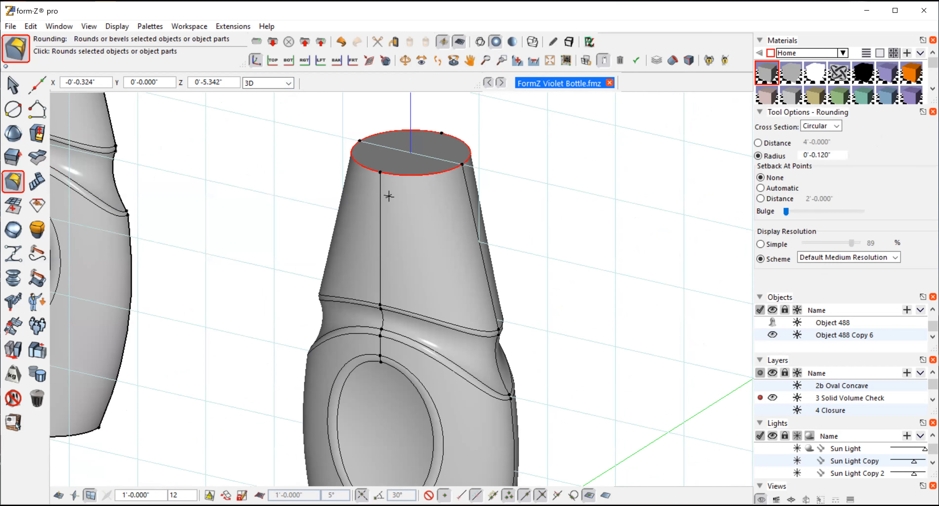
{"action": "left_click", "coordinate": [569, 155]}
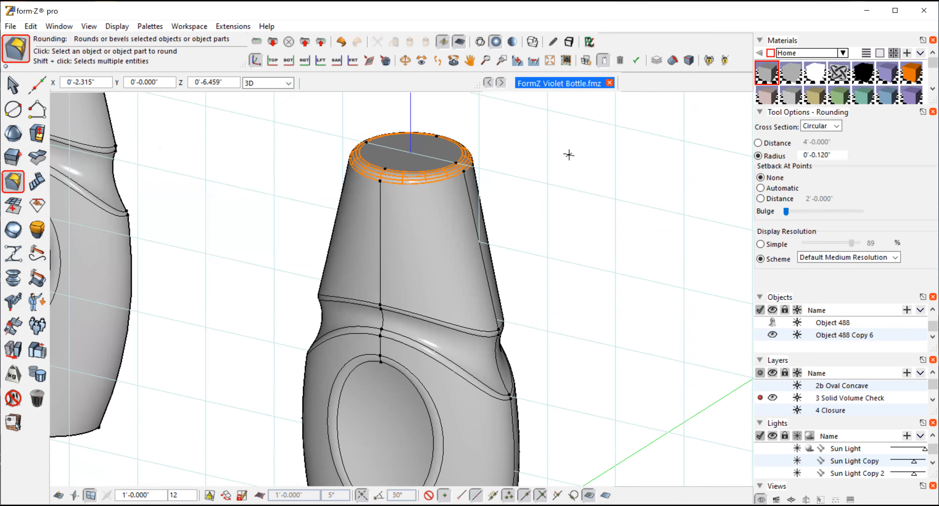
Step: Examine the rounded edges of the bottle up close and as a whole beside the open shell
{"action": "left_click", "coordinate": [12, 85]}
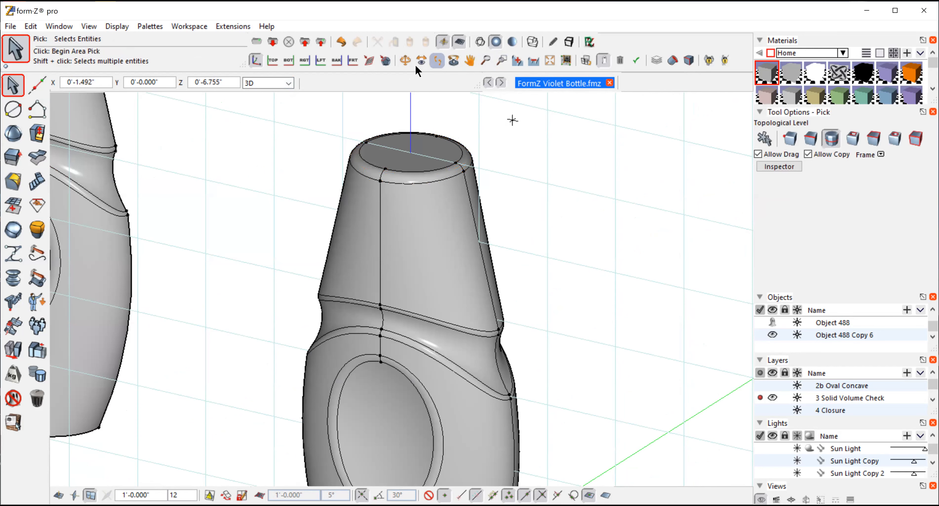
{"action": "left_click", "coordinate": [404, 60]}
{"action": "left_click_drag", "start_coordinate": [256, 193], "coordinate": [277, 190]}
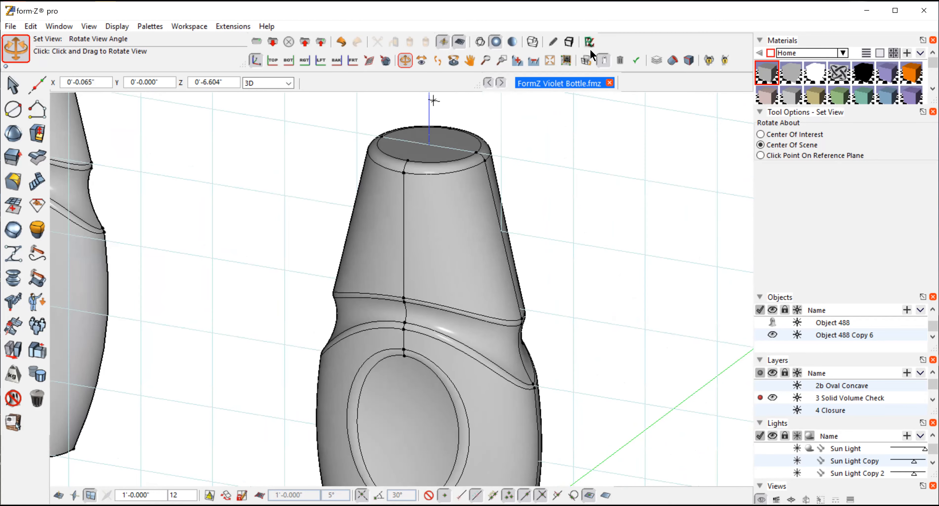
{"action": "left_click", "coordinate": [534, 60]}
{"action": "left_click", "coordinate": [534, 60]}
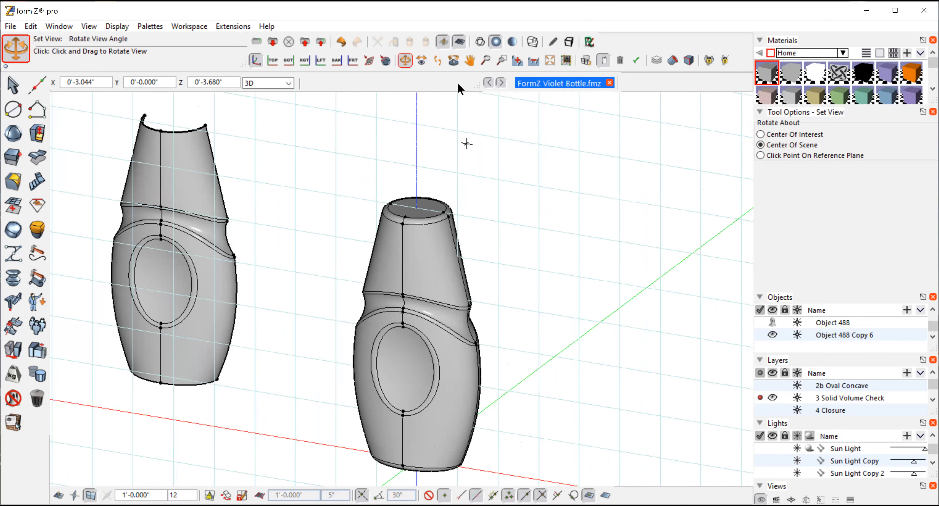
{"action": "left_click_drag", "start_coordinate": [534, 300], "coordinate": [568, 347]}
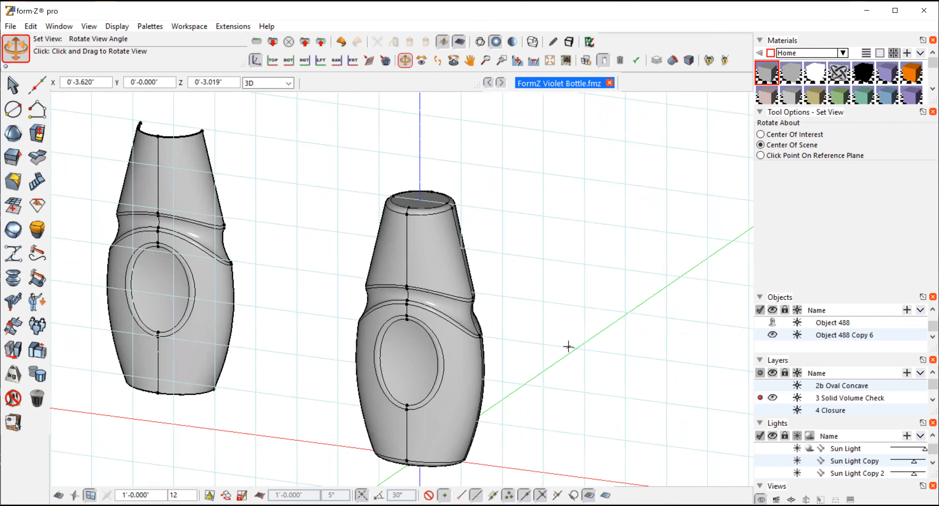